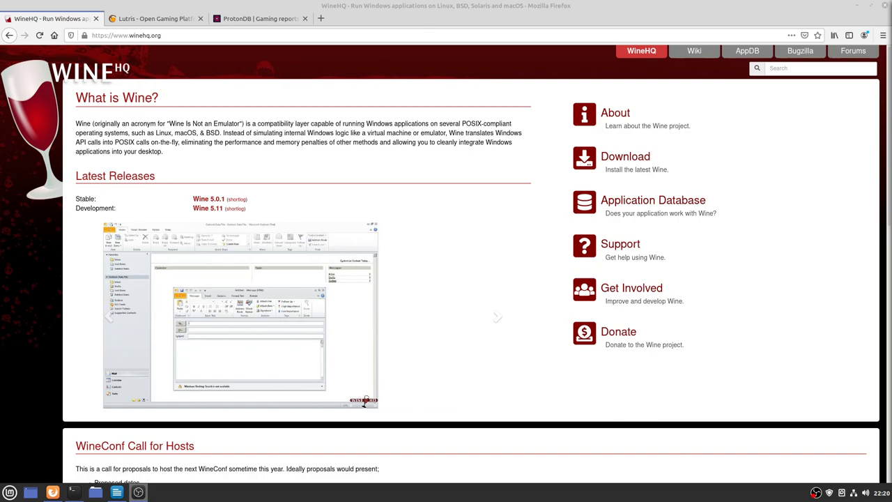
# Open the Ubuntu package installation instructions from WineHQ's download page
pyautogui.click(390, 401)
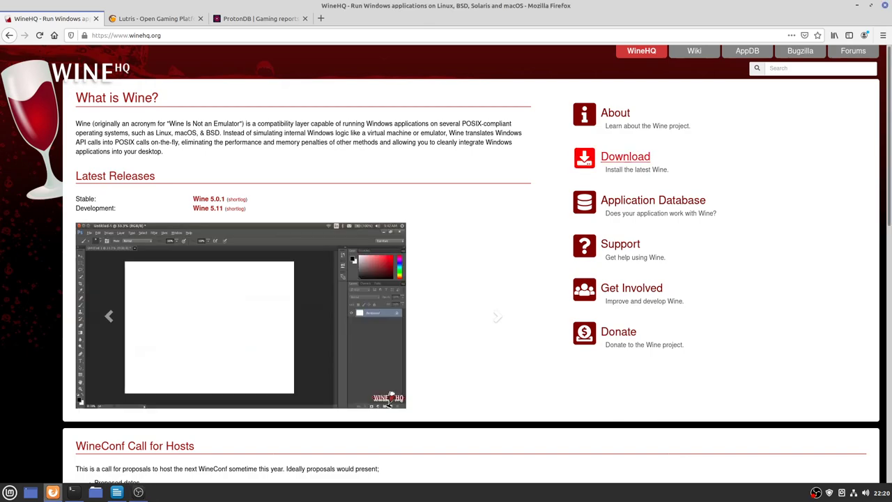
pyautogui.click(622, 156)
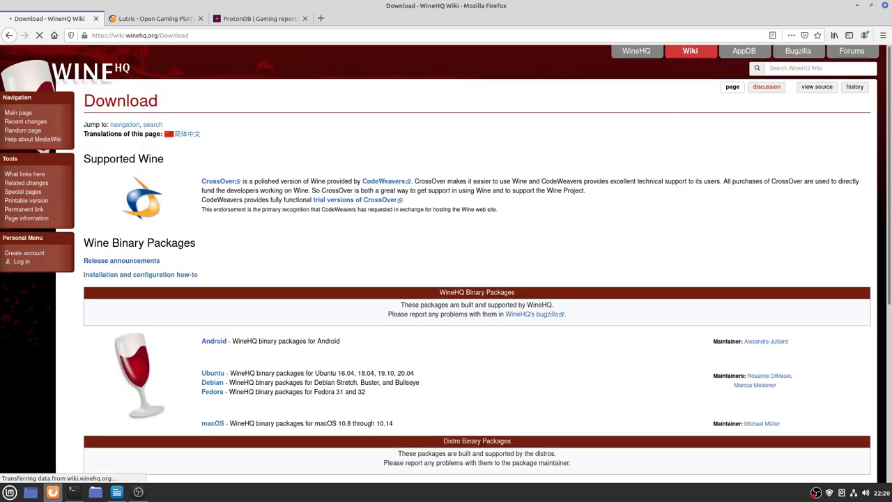
pyautogui.scroll(-3, 213, 240)
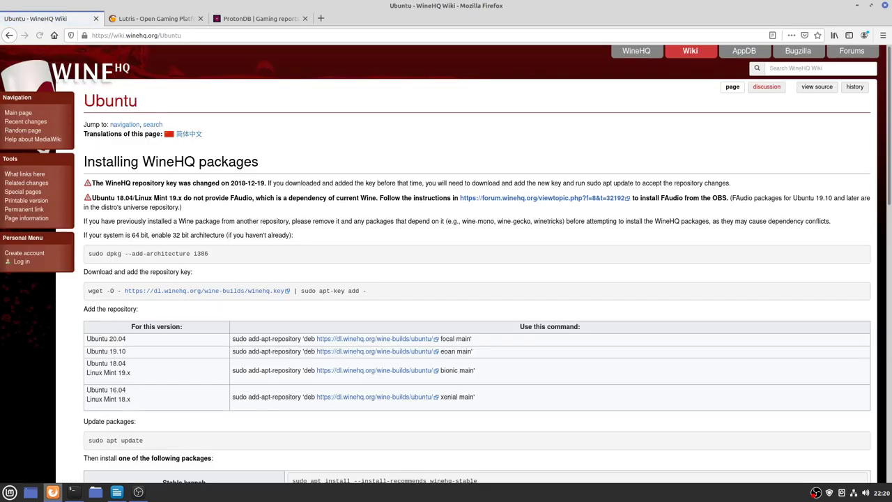
pyautogui.scroll(-4, 212, 240)
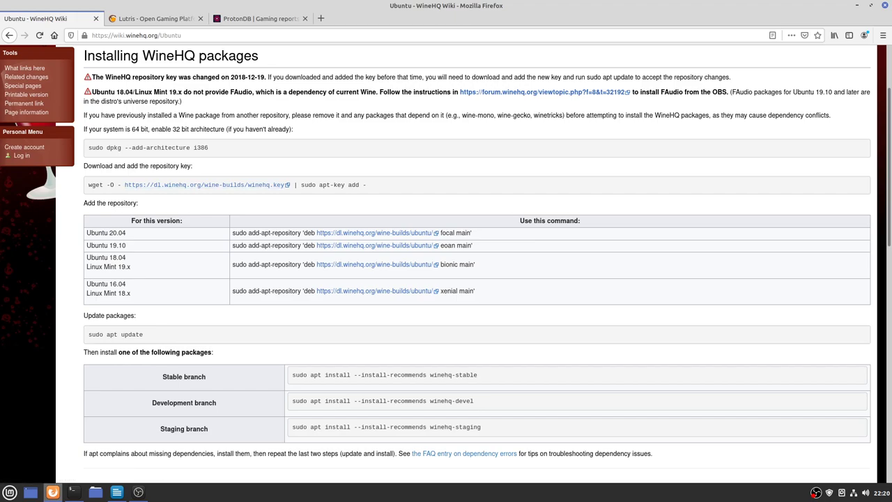
# Switch to the terminal, move its window clear of the install commands and keep it always on top
pyautogui.click(72, 491)
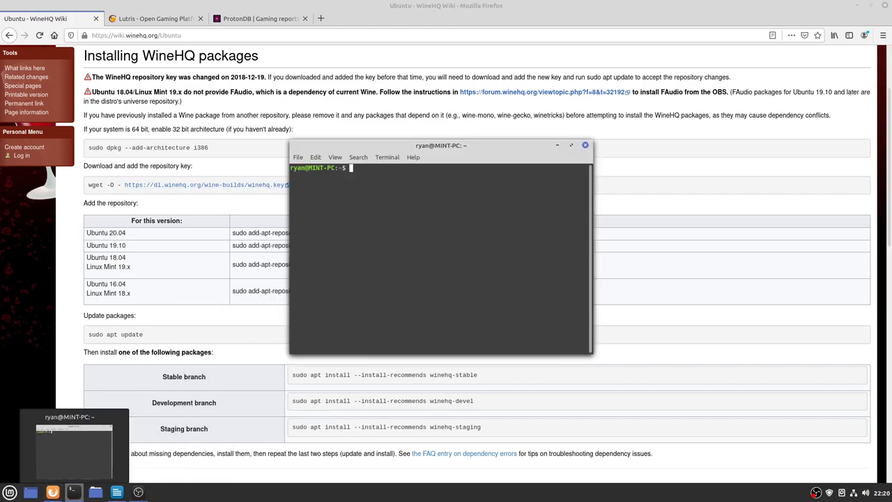
pyautogui.moveTo(425, 143); pyautogui.dragTo(648, 156)
pyautogui.rightClick(660, 155)
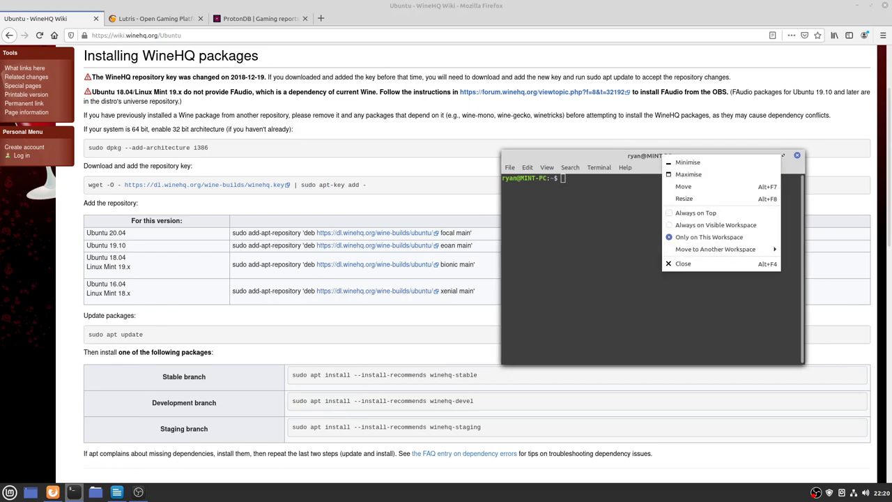
pyautogui.click(697, 212)
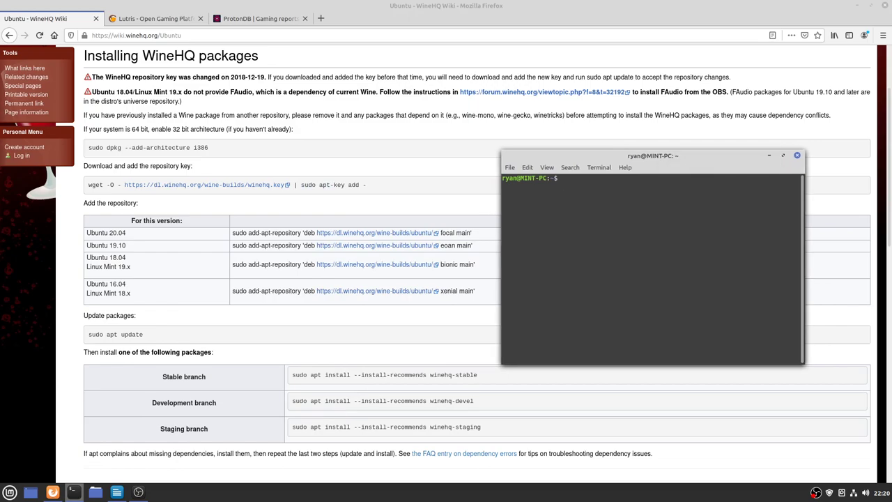
# Enable 32-bit architecture by running "sudo dpkg --add-architecture i386" in the terminal, and enter the sudo password
pyautogui.tripleClick(174, 148)
pyautogui.rightClick(177, 149)
pyautogui.click(202, 155)
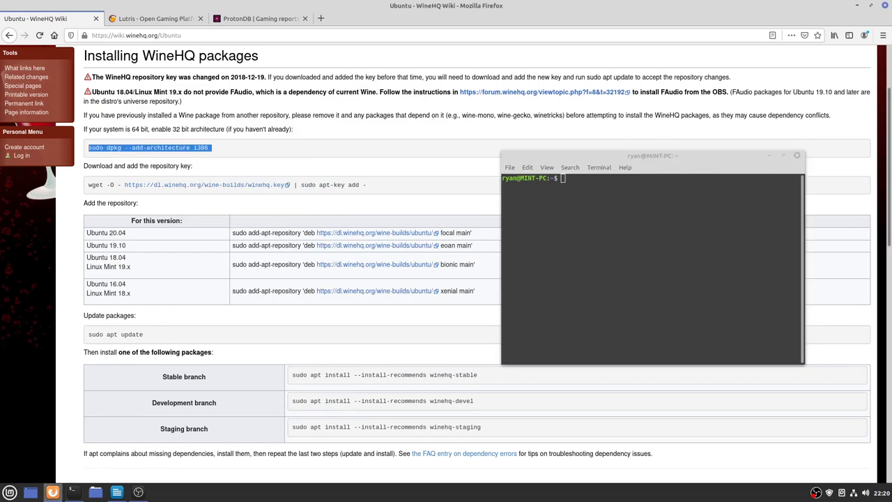
pyautogui.click(619, 206)
pyautogui.rightClick(619, 207)
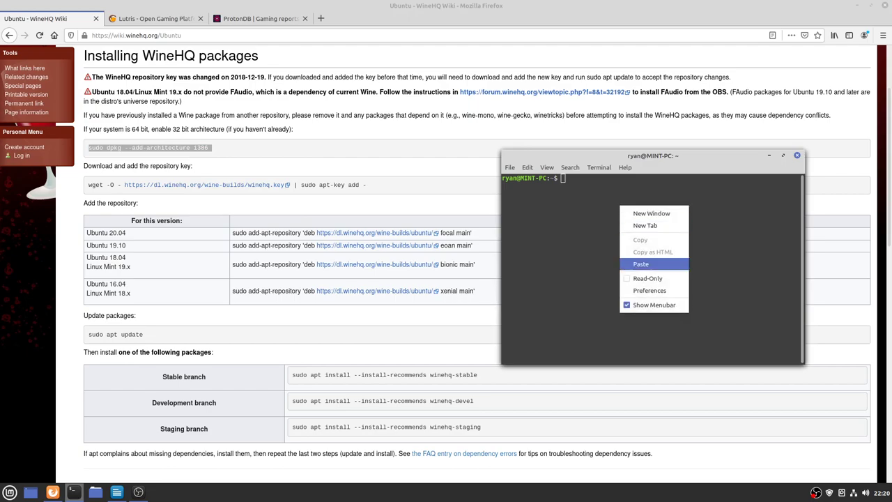
pyautogui.click(641, 263)
pyautogui.press('Return')
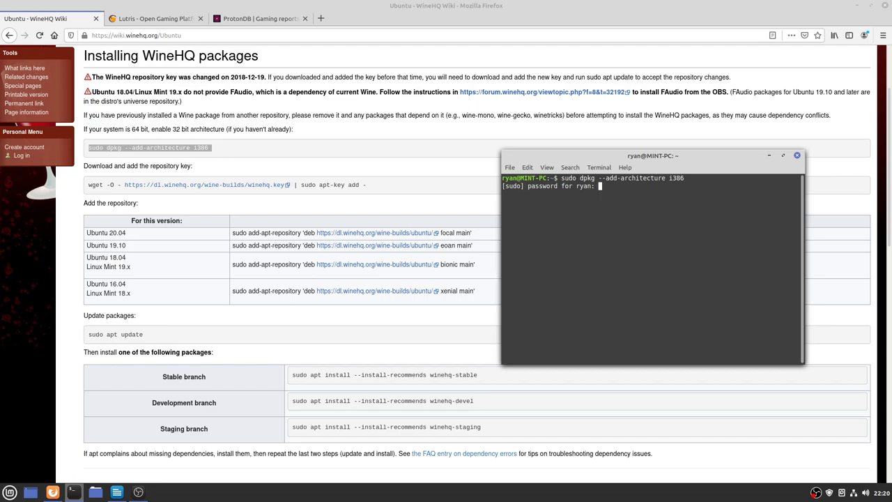
pyautogui.write('**')
pyautogui.write('*****')
pyautogui.press('Return')
pyautogui.tripleClick(342, 185)
pyautogui.rightClick(341, 189)
pyautogui.click(360, 196)
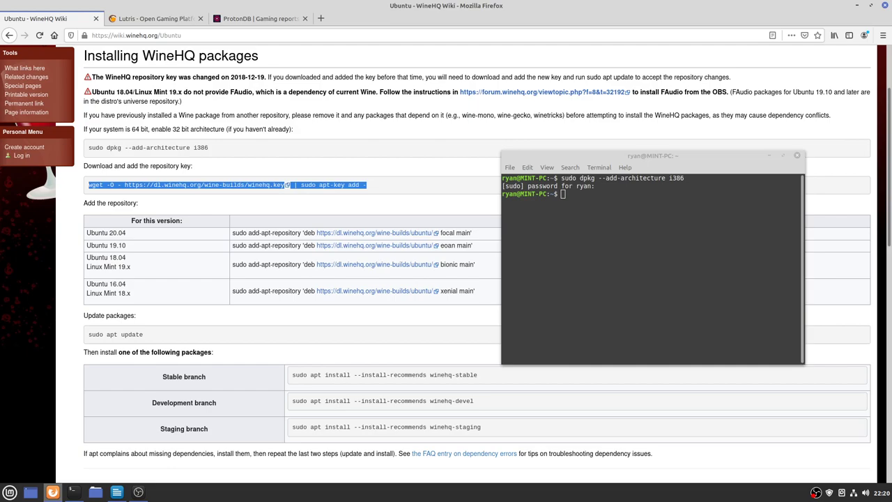
pyautogui.rightClick(620, 223)
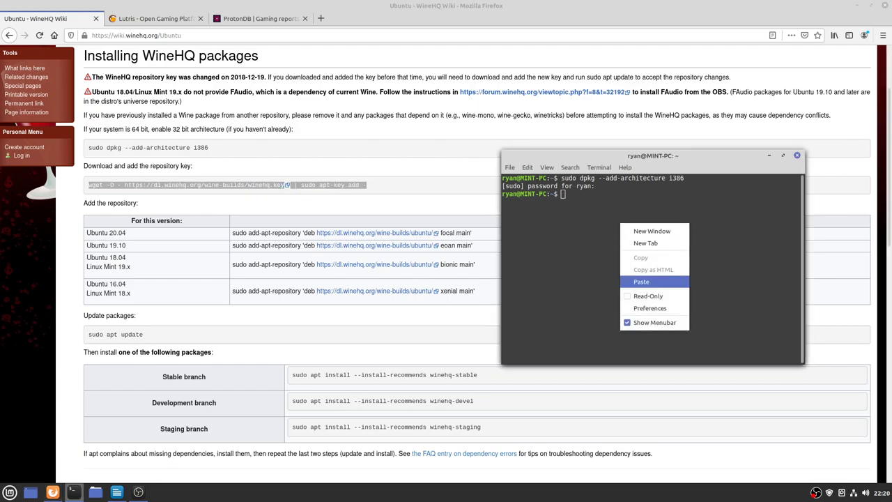
pyautogui.click(641, 282)
pyautogui.press('Return')
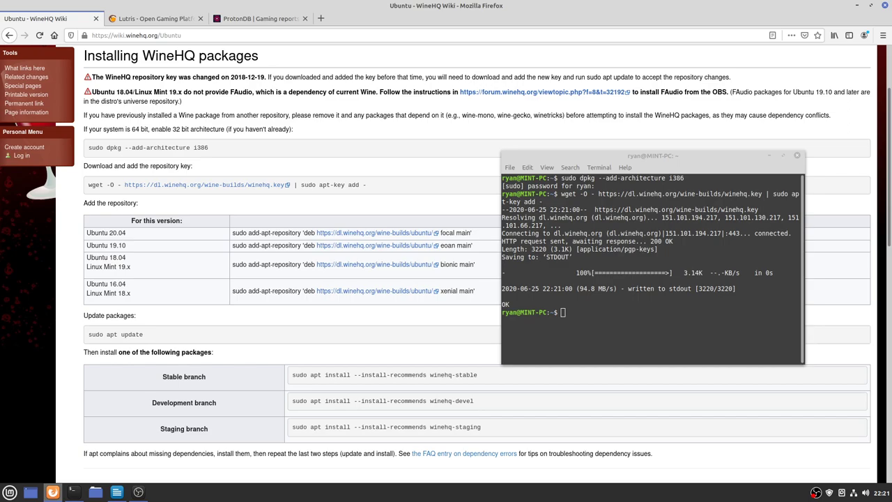
pyautogui.tripleClick(285, 232)
pyautogui.tripleClick(285, 233)
pyautogui.rightClick(279, 235)
pyautogui.click(296, 241)
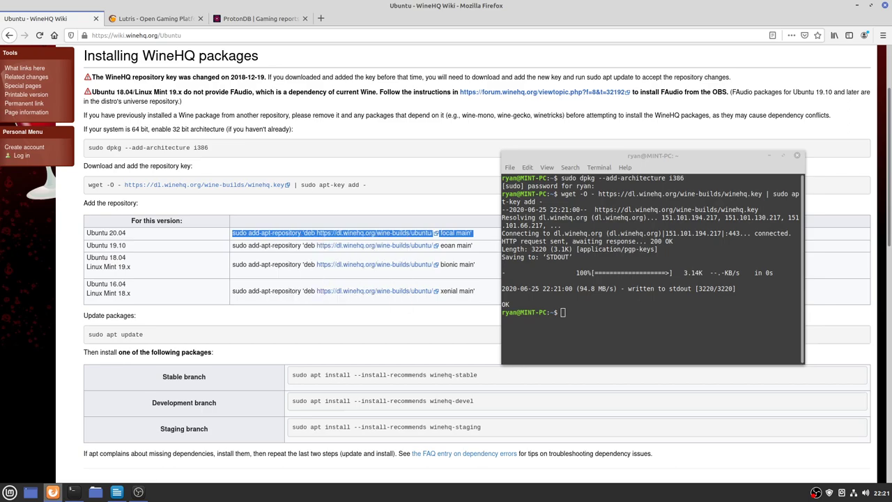
pyautogui.rightClick(604, 314)
pyautogui.click(631, 371)
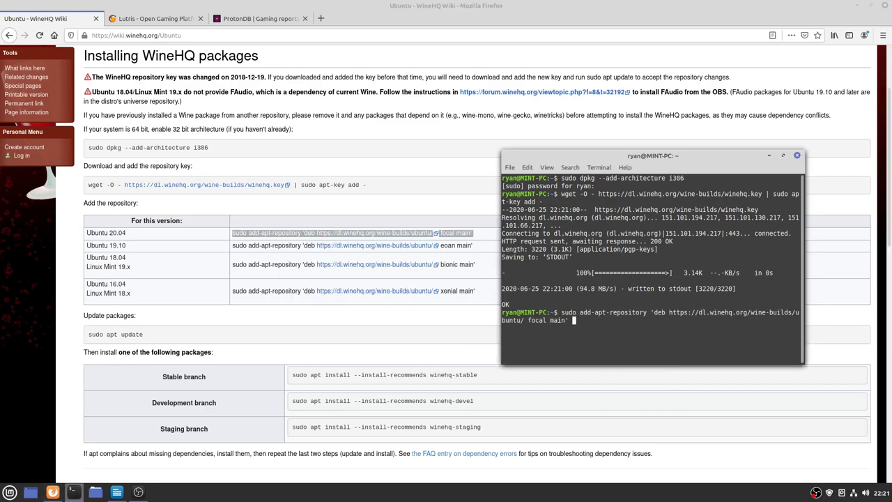
pyautogui.press('Return')
# Refresh the package lists by running the guide's "sudo apt update" command in the terminal
pyautogui.scroll(-3, 279, 279)
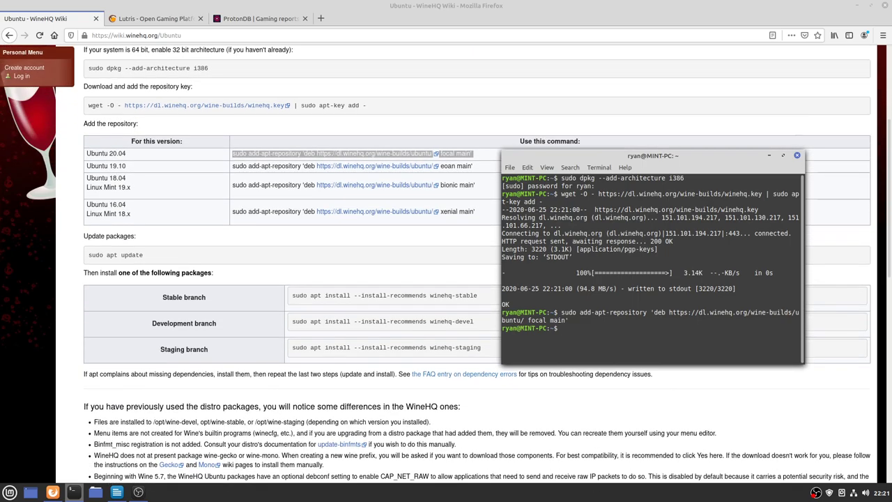
pyautogui.scroll(-1, 279, 278)
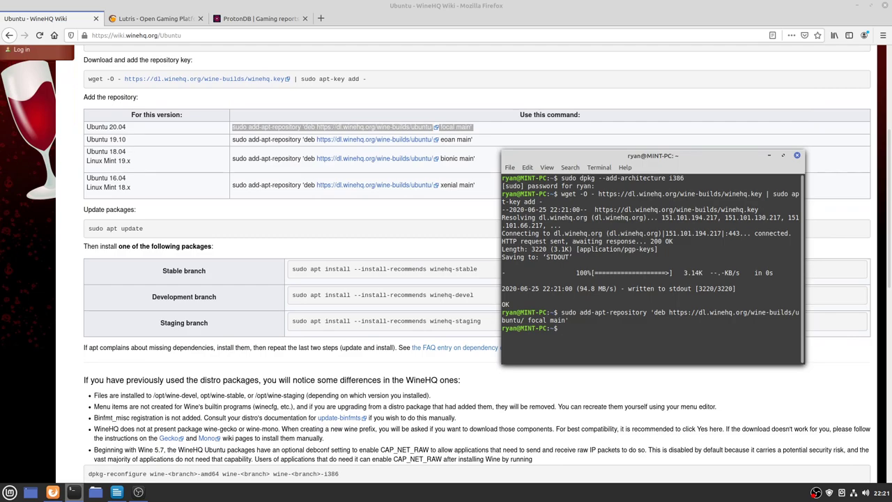
pyautogui.moveTo(89, 228); pyautogui.dragTo(143, 228)
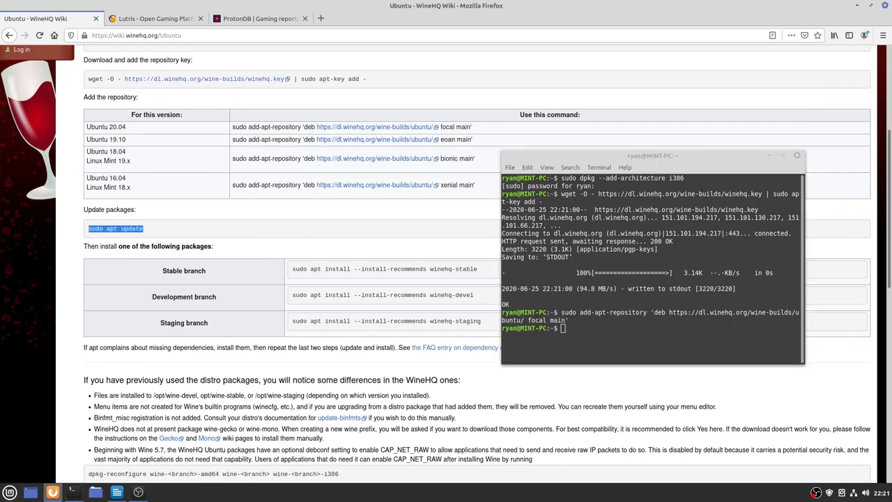
pyautogui.rightClick(600, 330)
pyautogui.click(620, 387)
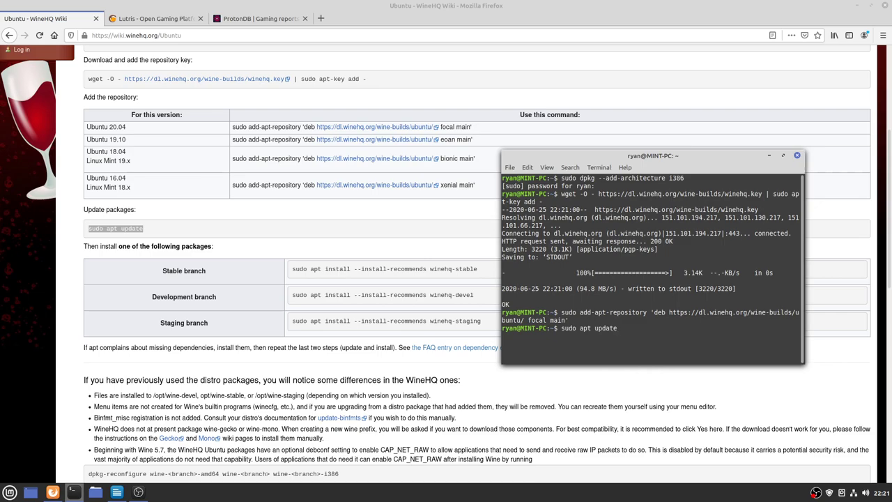
pyautogui.press('Return')
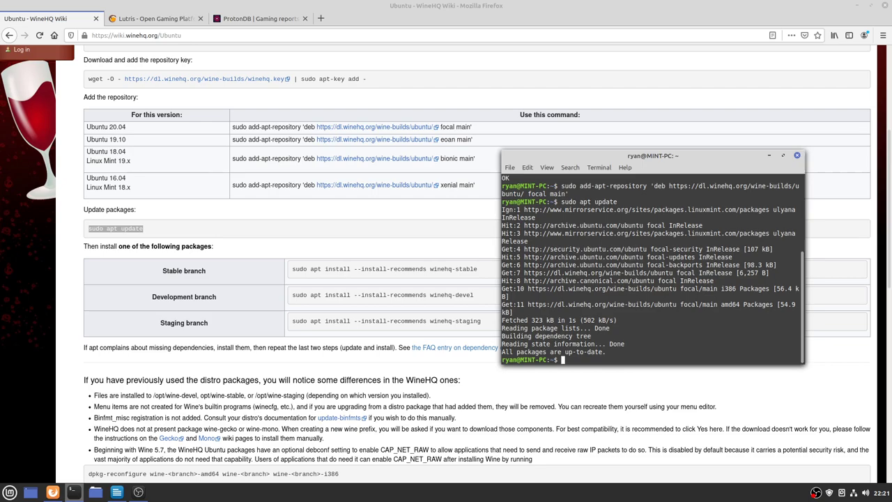
# Install Wine's stable branch by running "sudo apt install --install-recommends winehq-stable" and accept the installation with y
pyautogui.tripleClick(416, 269)
pyautogui.rightClick(416, 269)
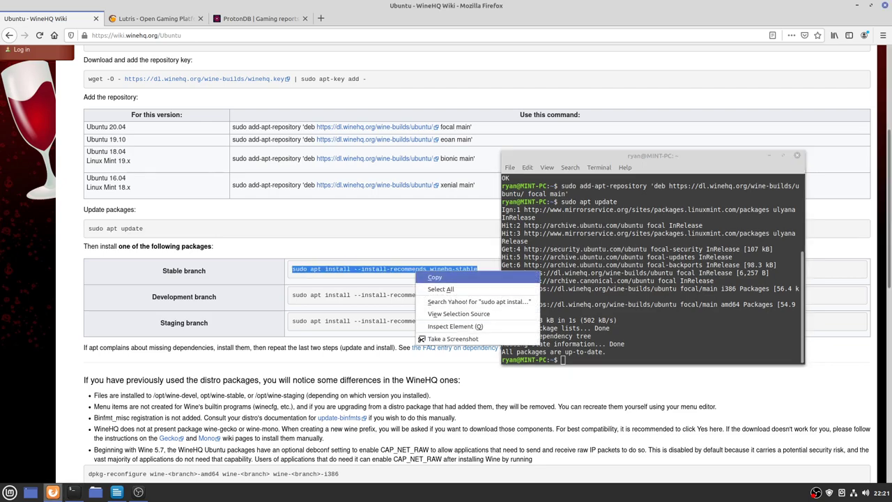
pyautogui.click(433, 276)
pyautogui.click(674, 350)
pyautogui.rightClick(675, 350)
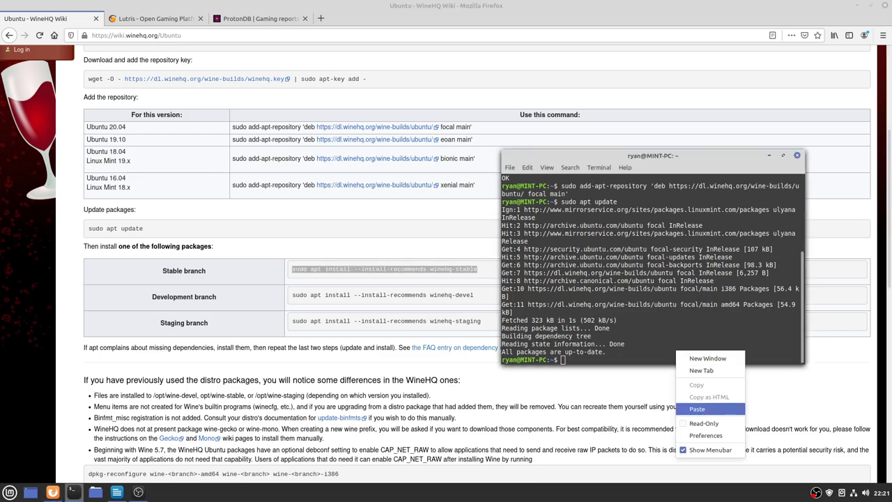
pyautogui.click(703, 409)
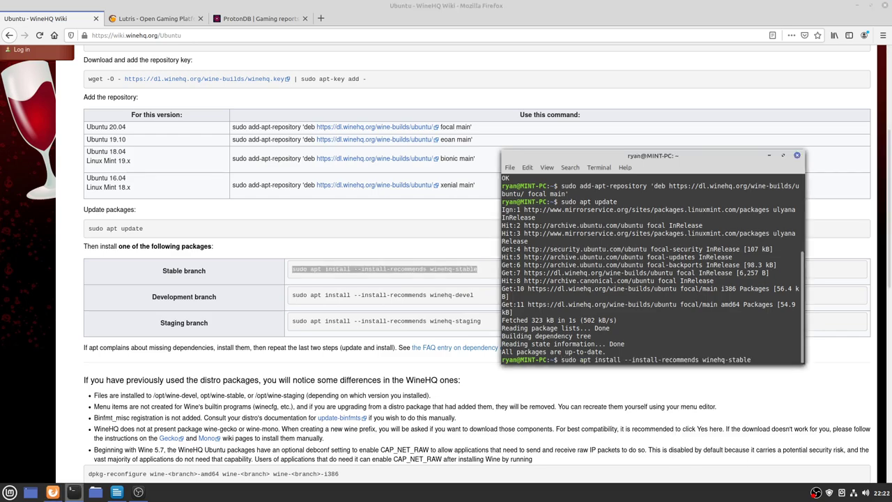
pyautogui.press('Return')
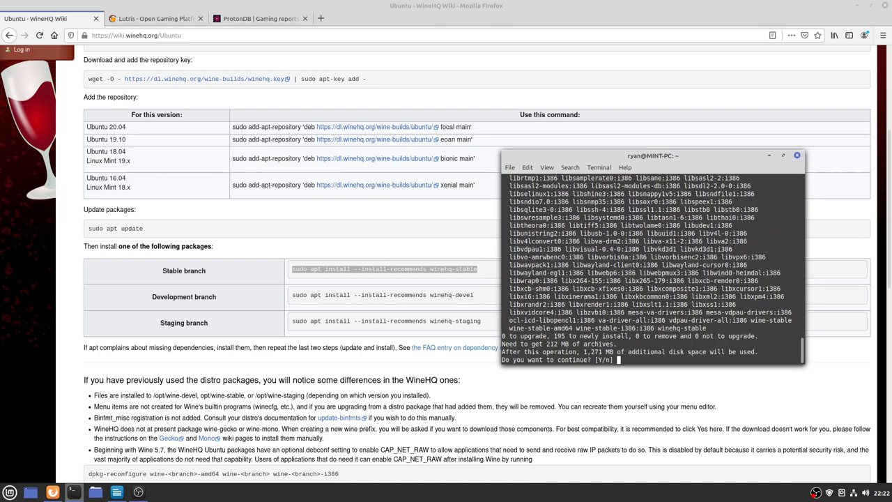
pyautogui.write('y')
pyautogui.press('Return')
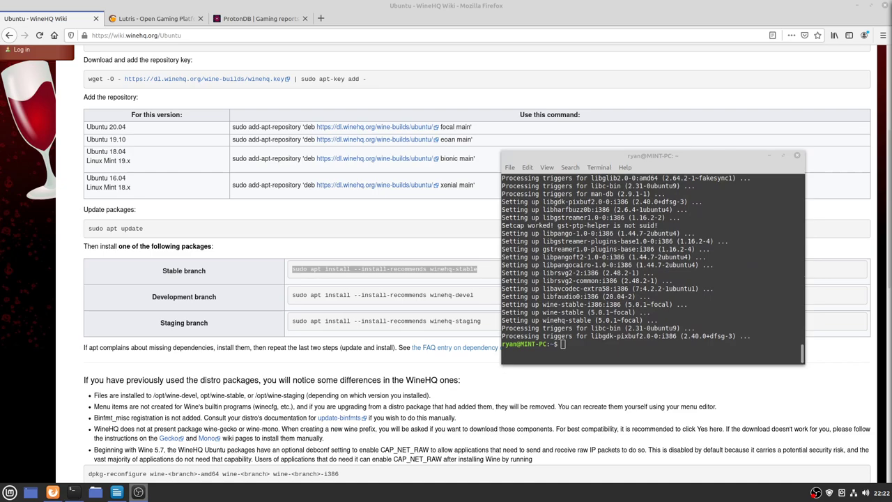
# Open the Ubuntu install commands on the Lutris download page and bring the terminal up beside them
pyautogui.hotkey('ctrl', 'Tab')
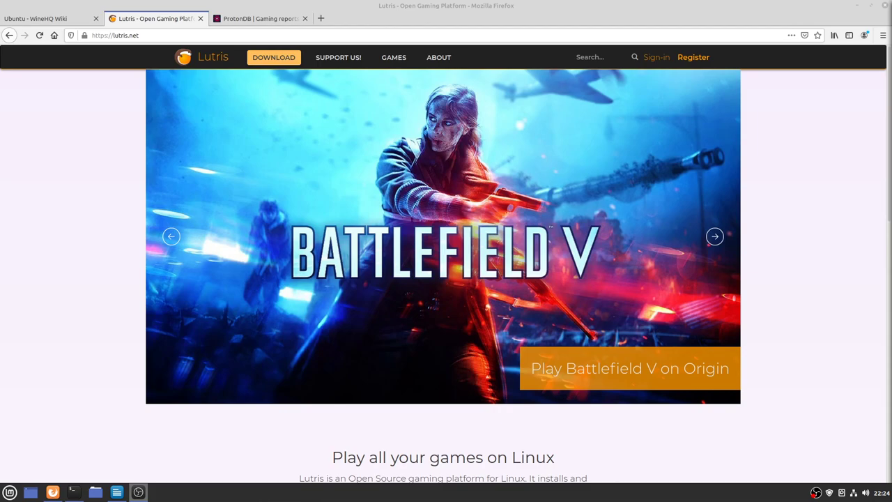
pyautogui.click(274, 57)
pyautogui.scroll(-3, 446, 265)
pyautogui.scroll(-1, 446, 265)
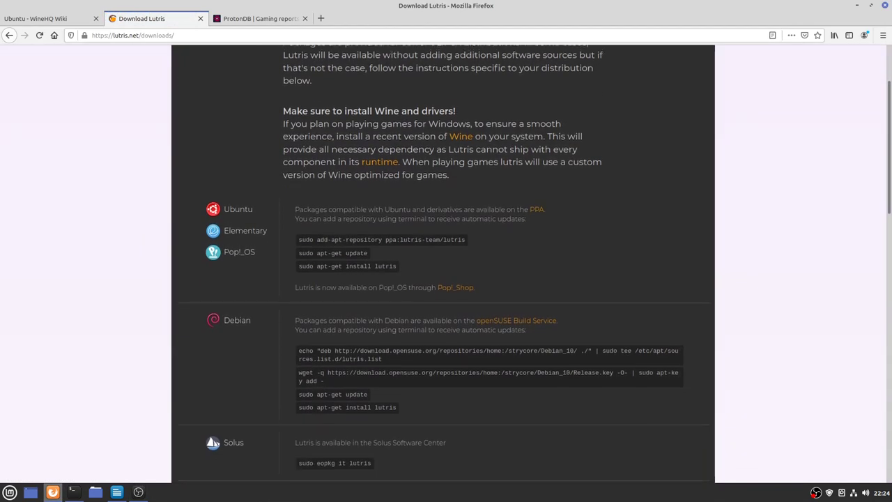
pyautogui.click(73, 492)
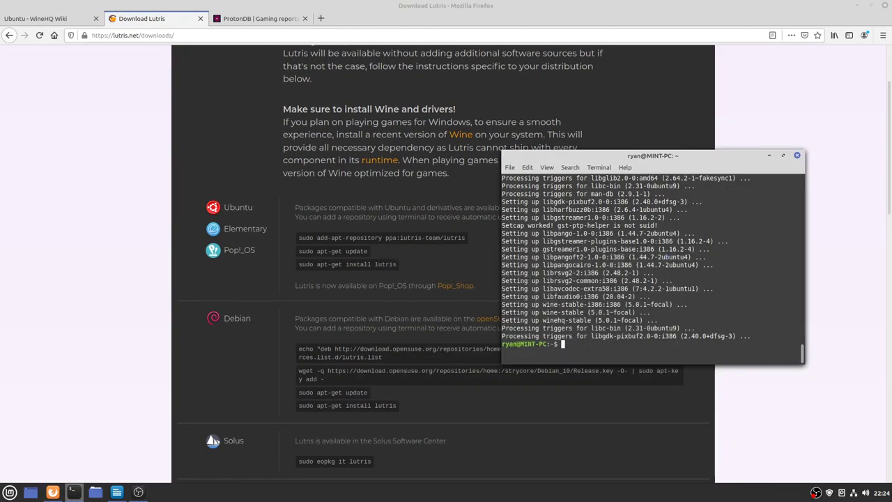
# Add the Lutris PPA by running "sudo add-apt-repository ppa:lutris-team/lutris" in the terminal and accept adding it
pyautogui.tripleClick(389, 238)
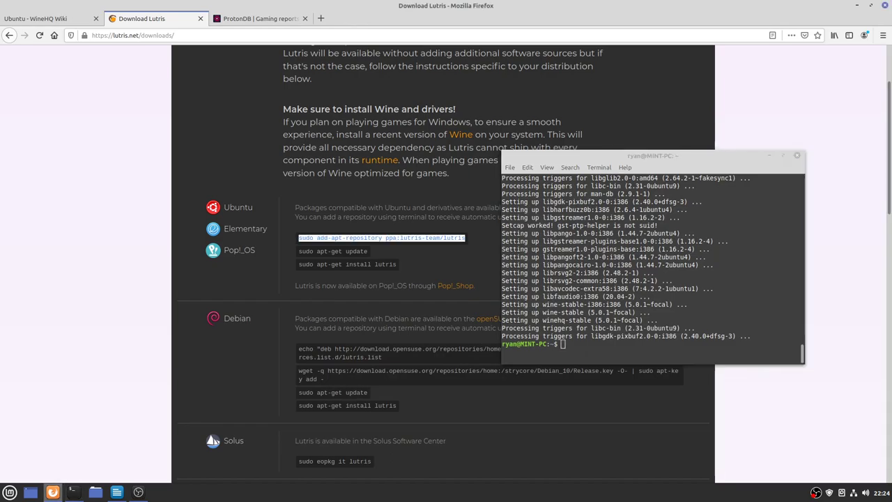
pyautogui.rightClick(389, 238)
pyautogui.click(411, 245)
pyautogui.hotkey('alt', 'Tab')
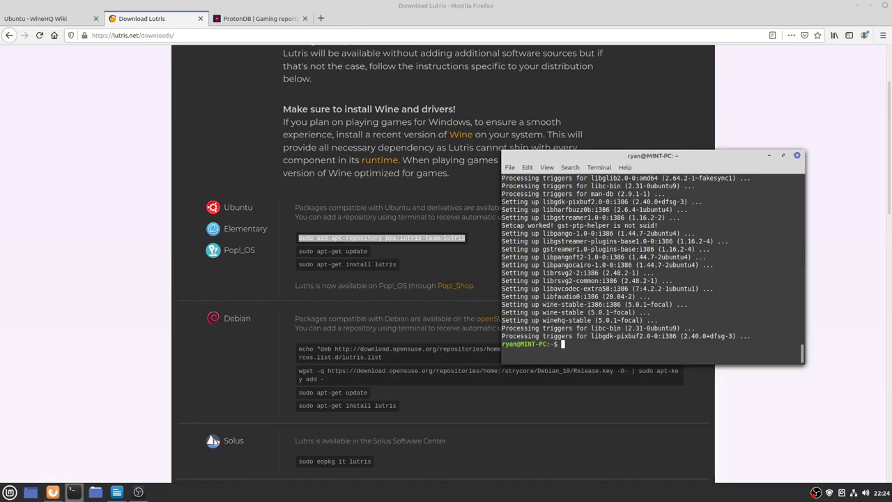
pyautogui.rightClick(588, 347)
pyautogui.click(609, 405)
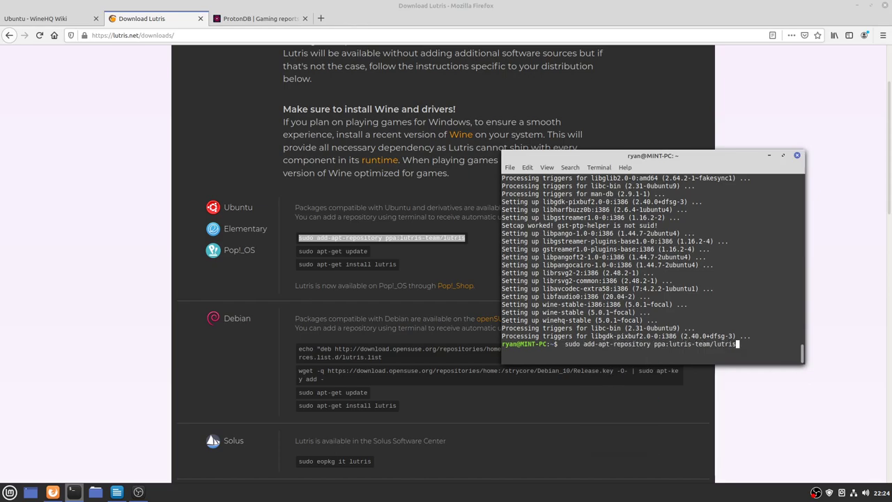
pyautogui.press('Return')
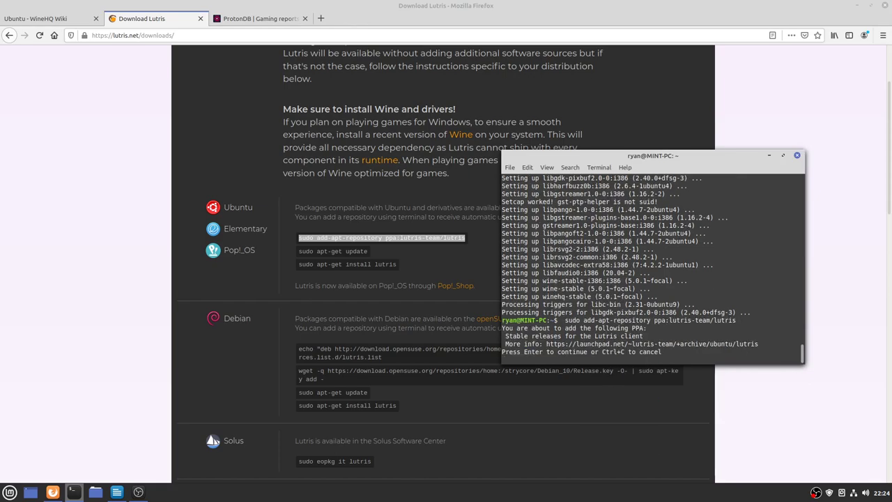
pyautogui.press('Return')
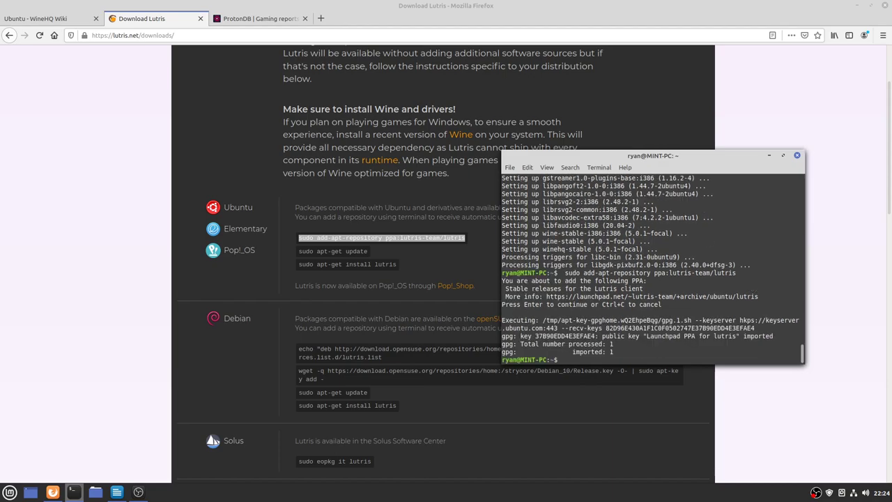
# Refresh the package lists by running the Lutris page's "sudo apt-get update" command in the terminal
pyautogui.moveTo(298, 251); pyautogui.dragTo(368, 251)
pyautogui.rightClick(353, 253)
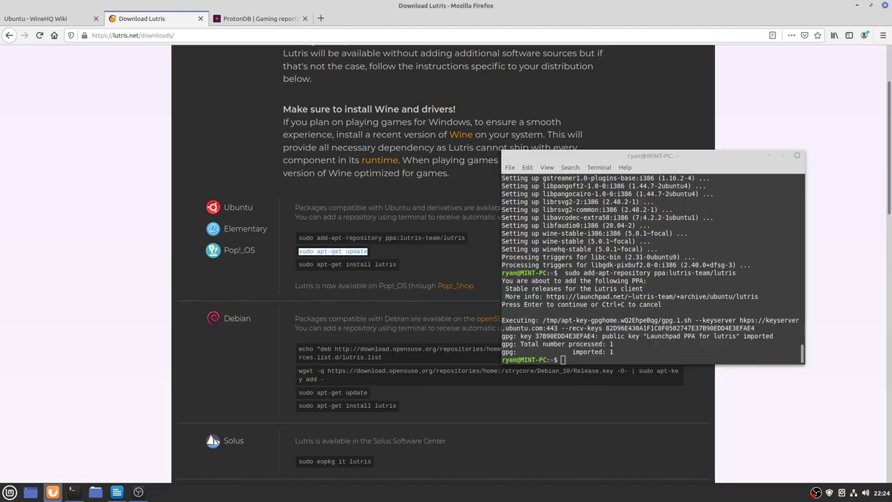
pyautogui.rightClick(662, 349)
pyautogui.click(686, 408)
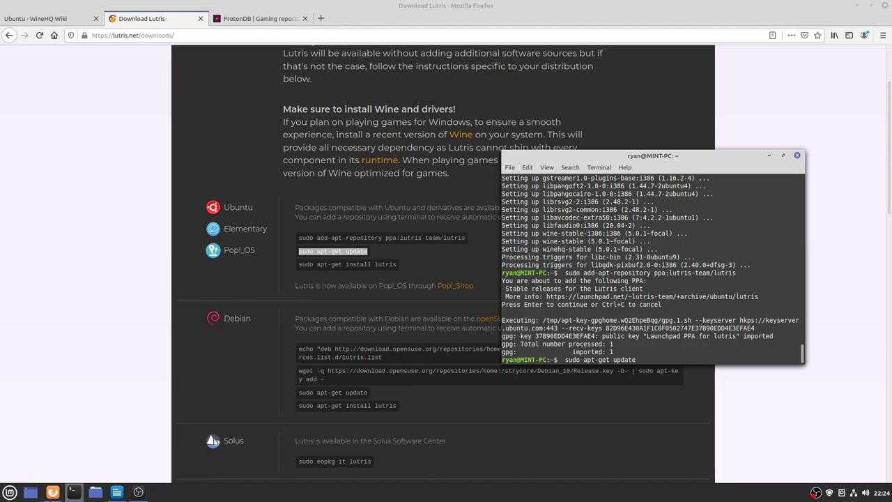
pyautogui.press('Return')
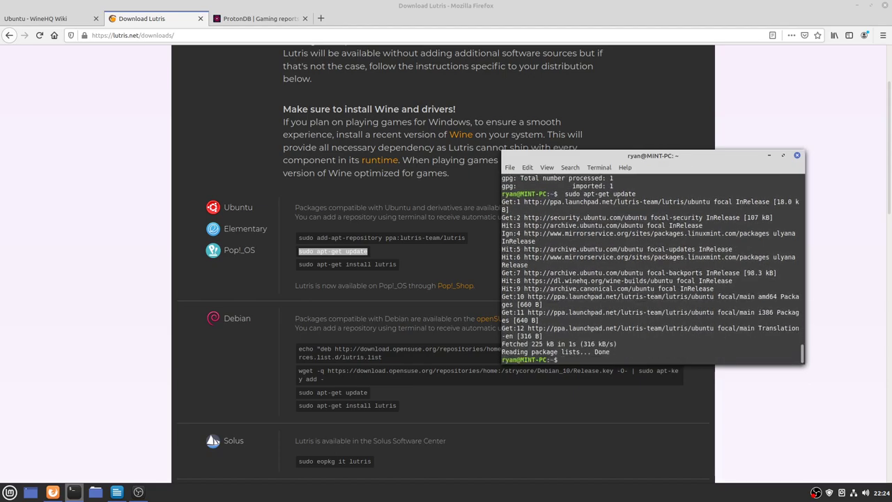
# Install Lutris by running "sudo apt-get install lutris" in the terminal and accept the installation with y
pyautogui.moveTo(299, 264); pyautogui.dragTo(396, 264)
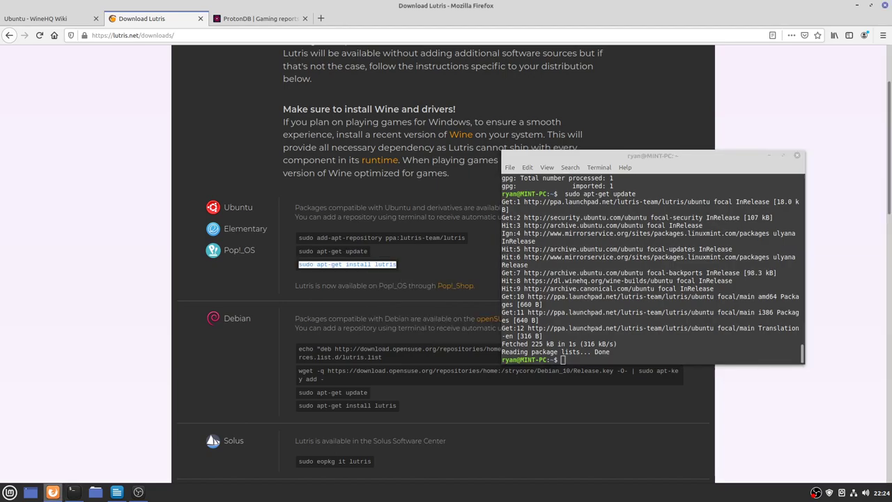
pyautogui.click(651, 357)
pyautogui.rightClick(651, 356)
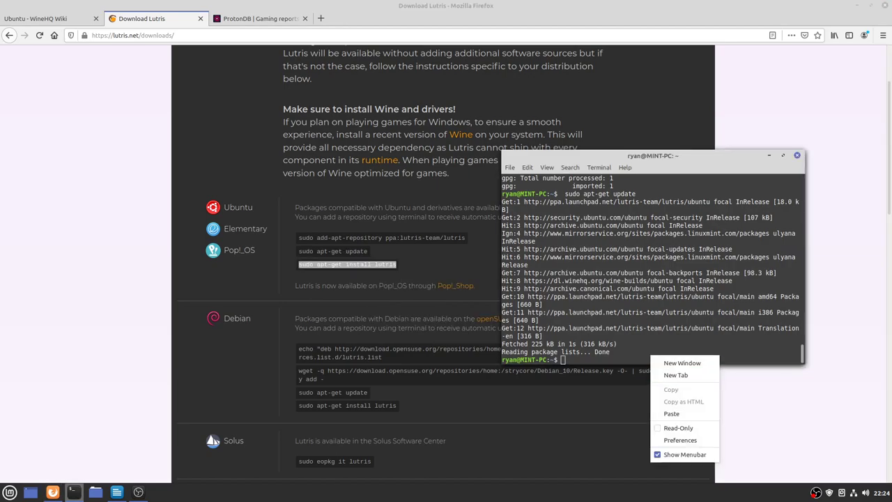
pyautogui.click(671, 413)
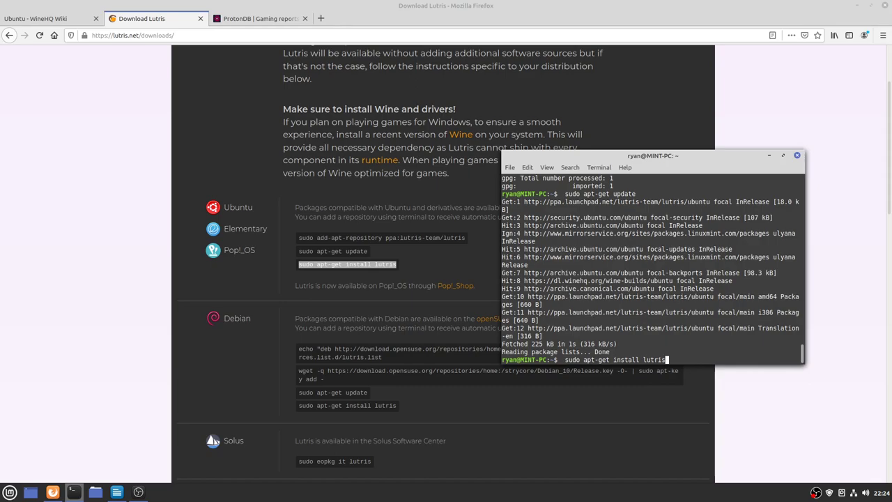
pyautogui.press('Return')
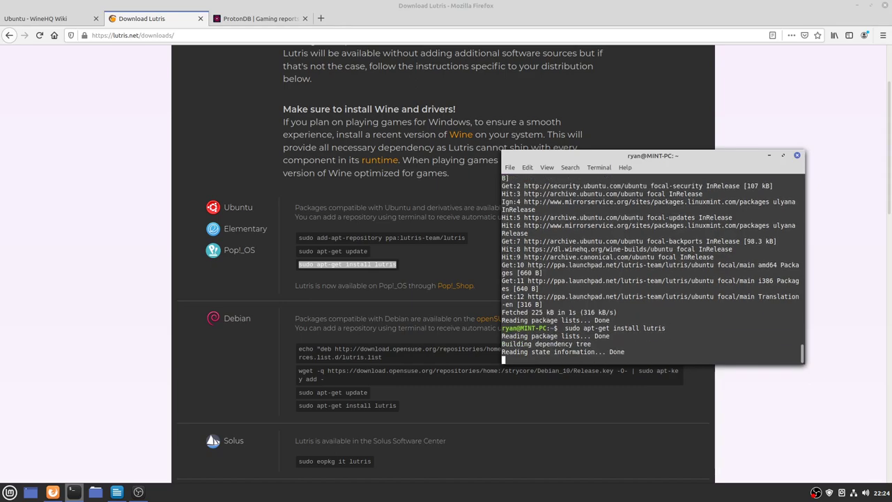
pyautogui.write('y')
pyautogui.press('Return')
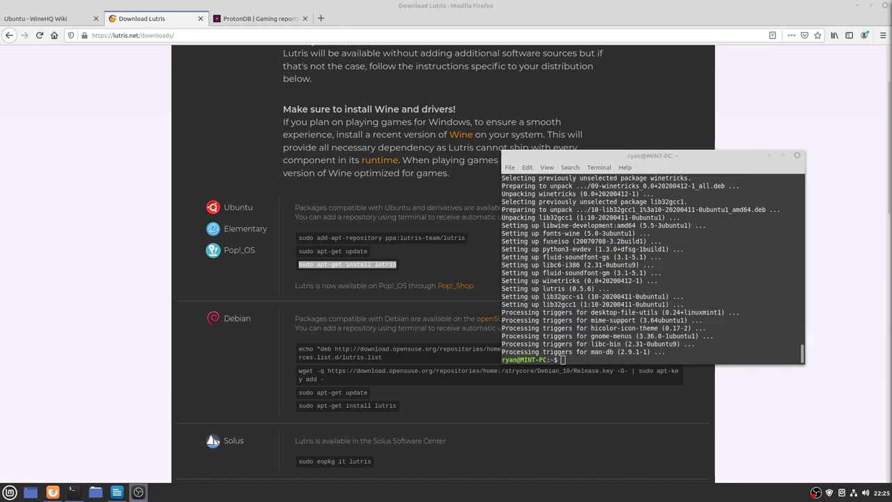
# Install the Steam package from the Software Manager, authenticate with the account password, and launch Steam
pyautogui.hotkey('ctrl', 'Tab')
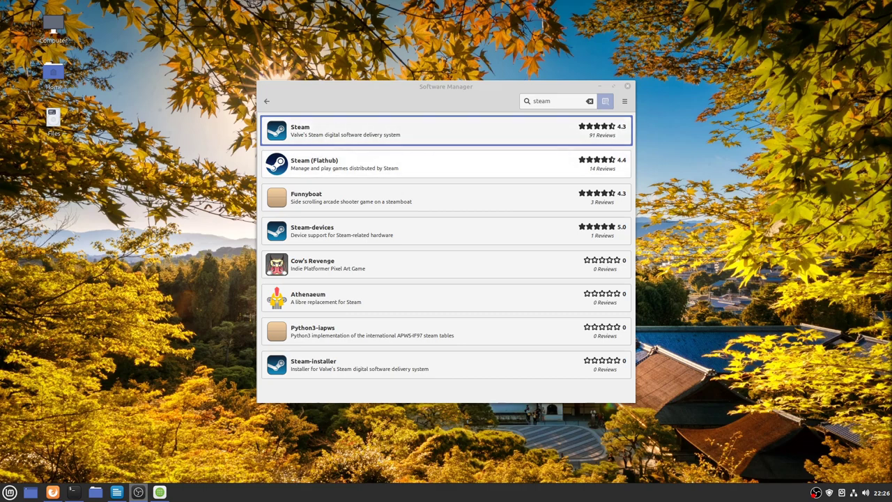
pyautogui.press('Return')
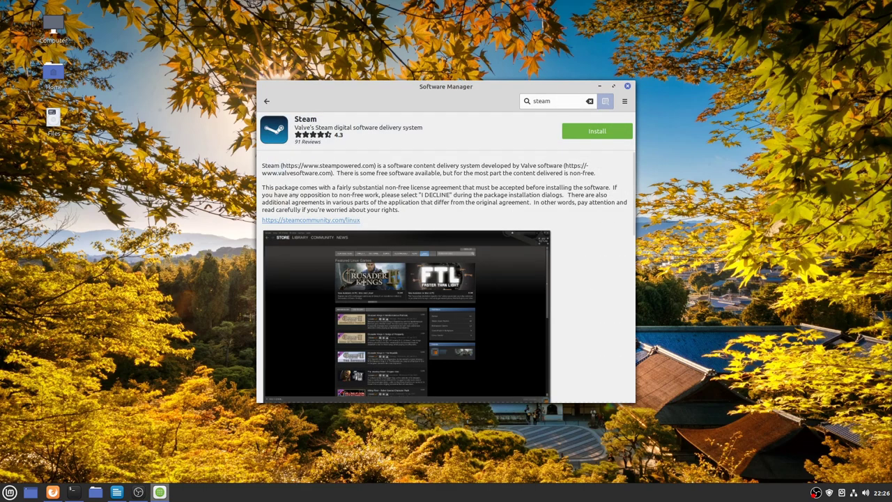
pyautogui.press('Return')
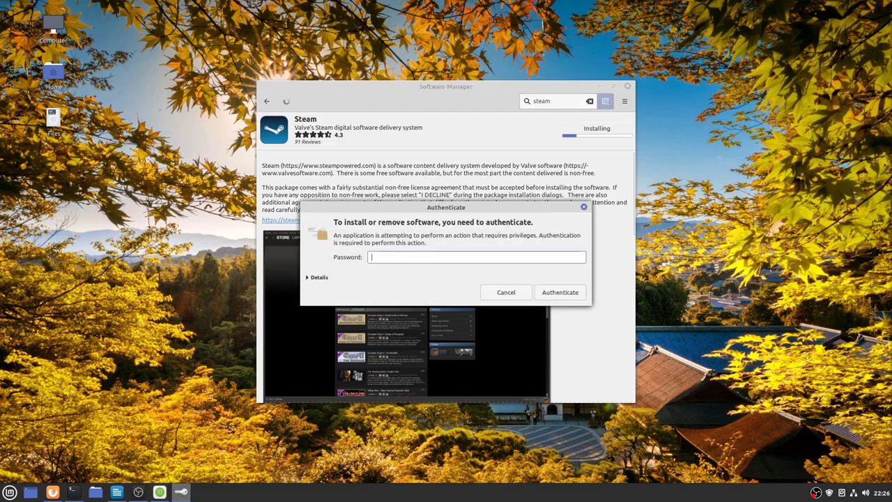
pyautogui.write('*******')
pyautogui.press('Return')
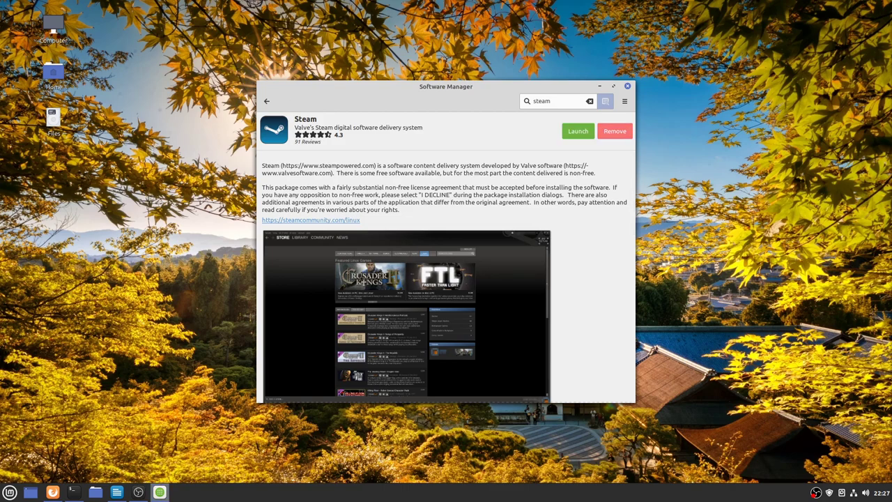
pyautogui.click(578, 131)
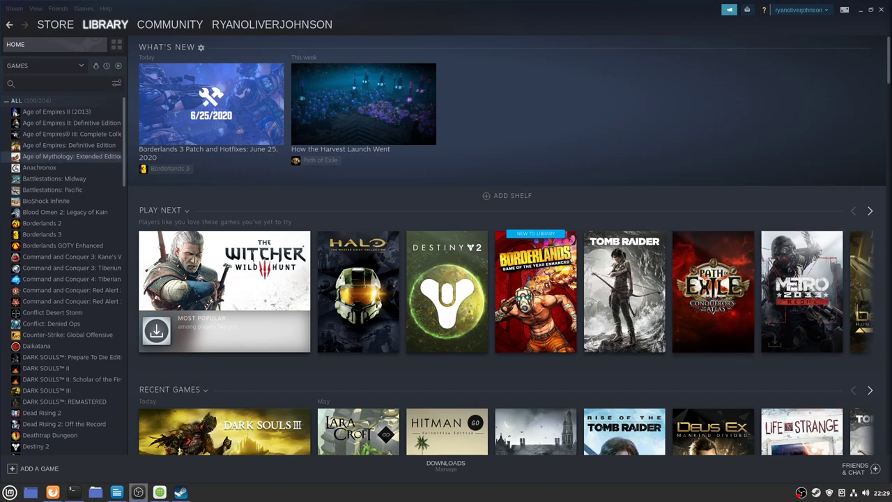
# Check which library games can be installed by viewing the Dark Souls, Borderlands 2 and Tomb Raider pages
pyautogui.scroll(-3, 63, 275)
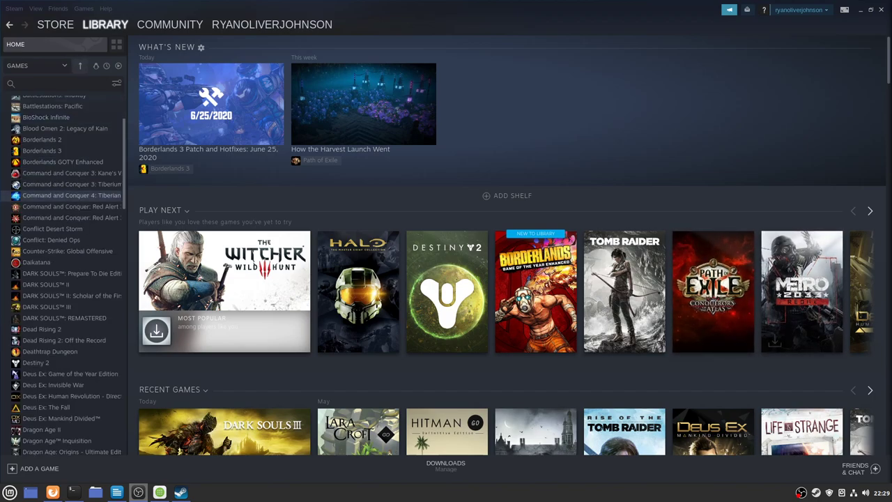
pyautogui.click(63, 266)
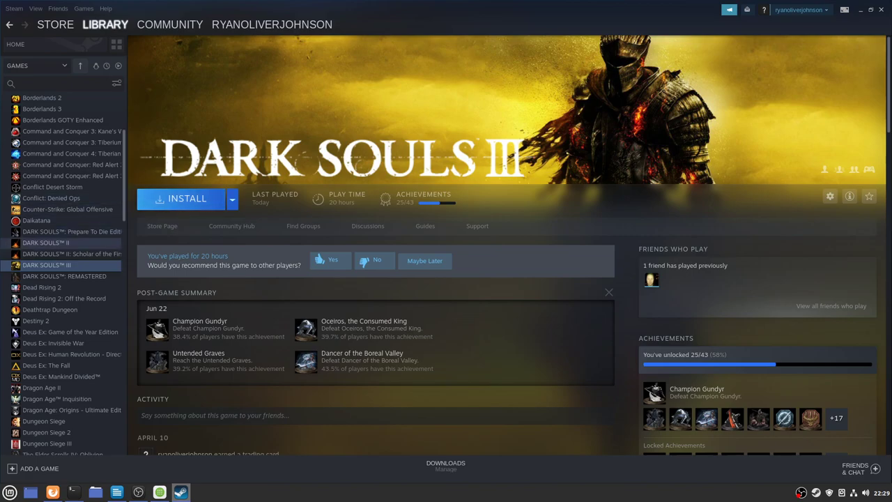
pyautogui.click(46, 243)
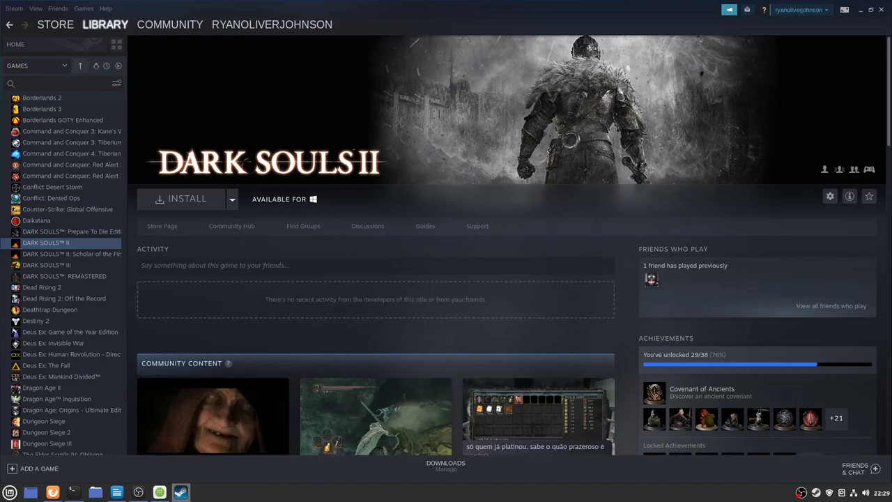
pyautogui.scroll(3, 62, 182)
pyautogui.click(41, 181)
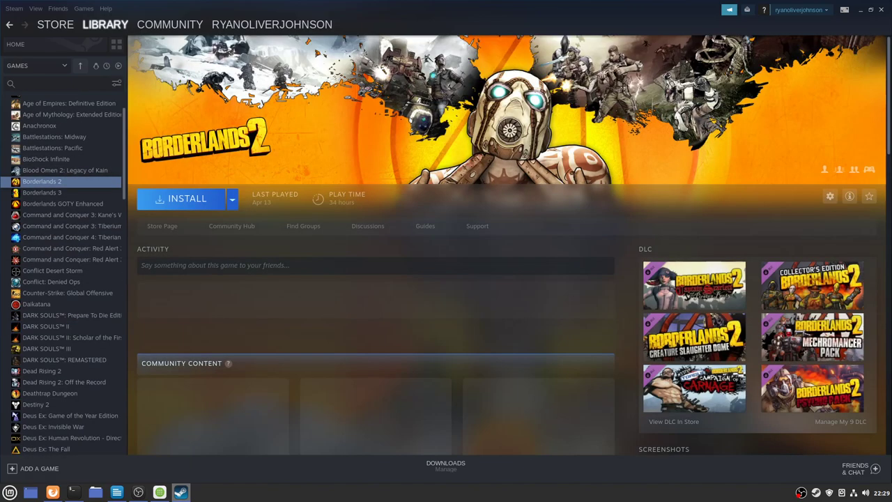
pyautogui.scroll(-9, 62, 248)
pyautogui.scroll(-20, 63, 278)
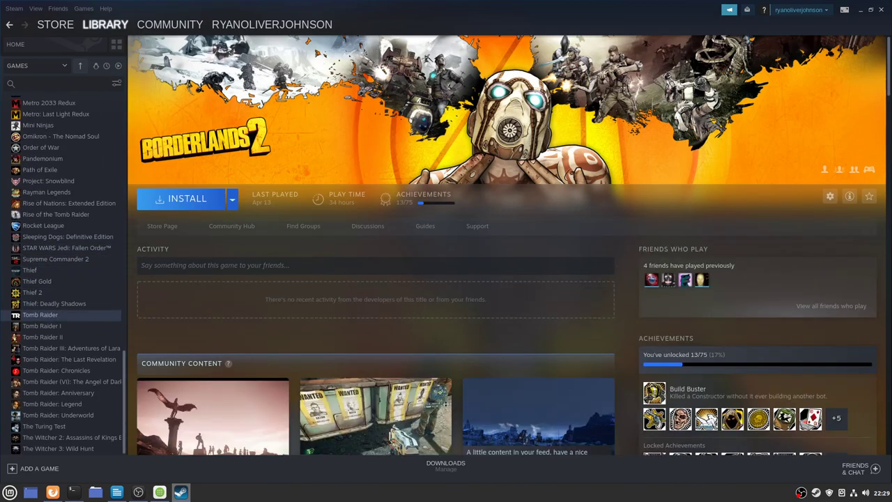
pyautogui.click(39, 314)
pyautogui.click(42, 337)
pyautogui.click(42, 325)
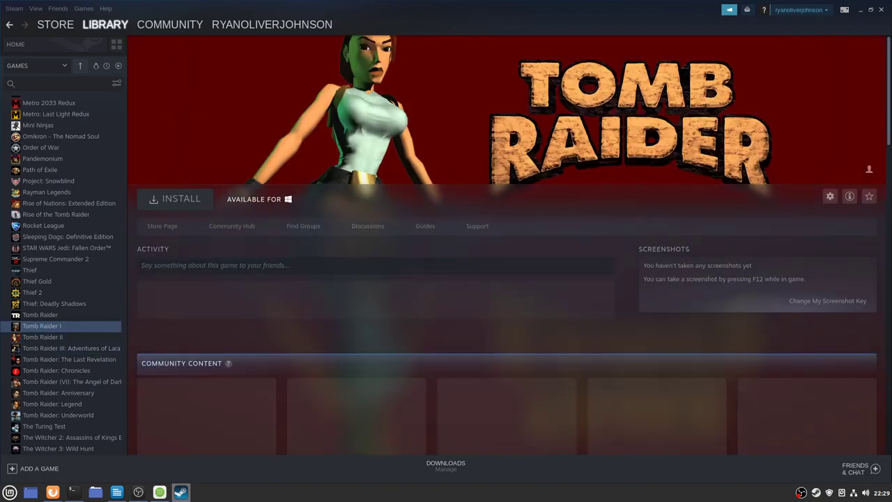
pyautogui.click(40, 314)
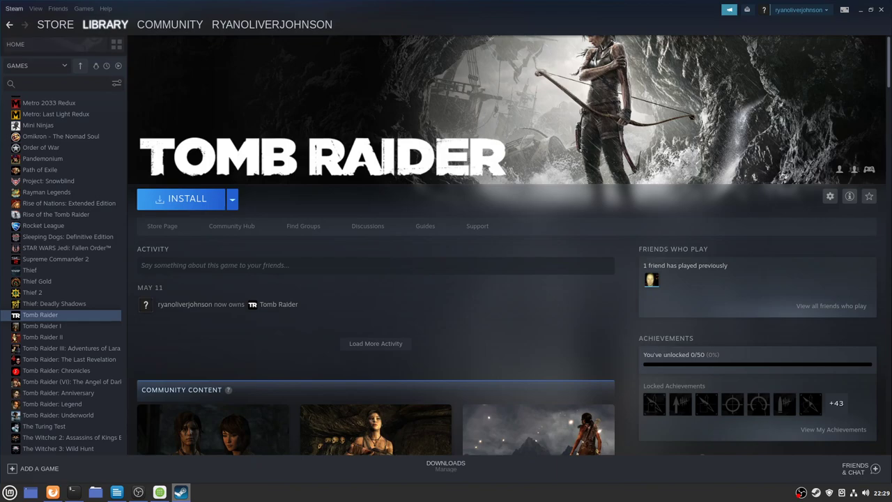
# Enable Steam Play for all other titles in the Steam settings and apply the change
pyautogui.click(14, 8)
pyautogui.click(18, 66)
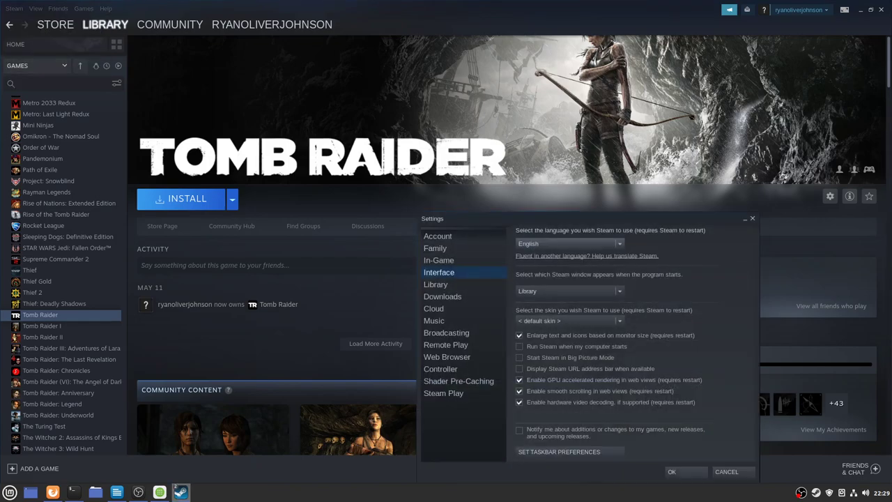
pyautogui.click(443, 393)
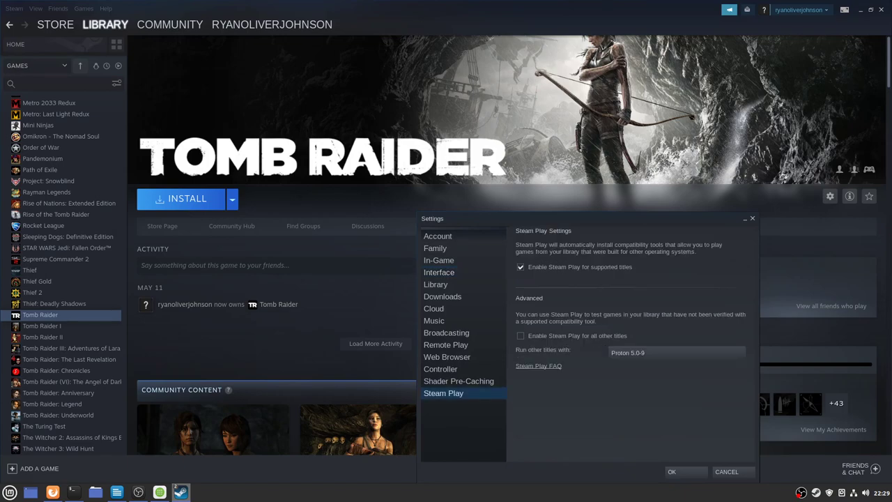
pyautogui.moveTo(474, 218); pyautogui.dragTo(347, 88)
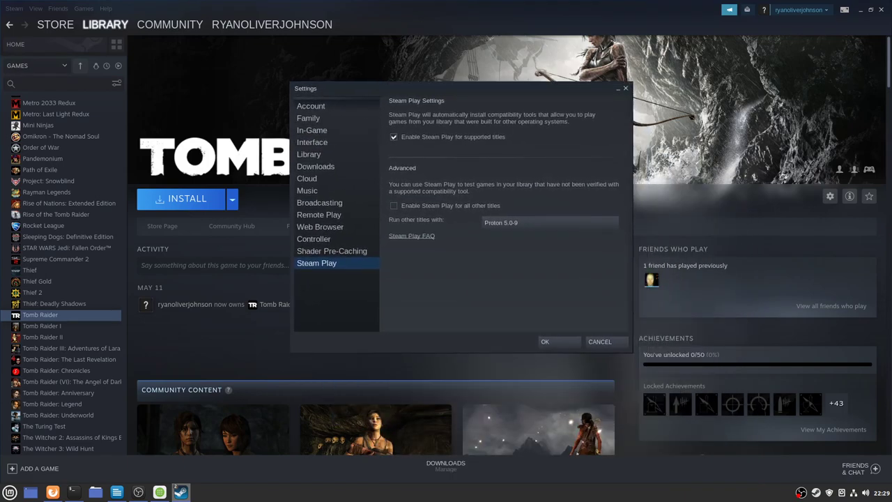
pyautogui.click(393, 206)
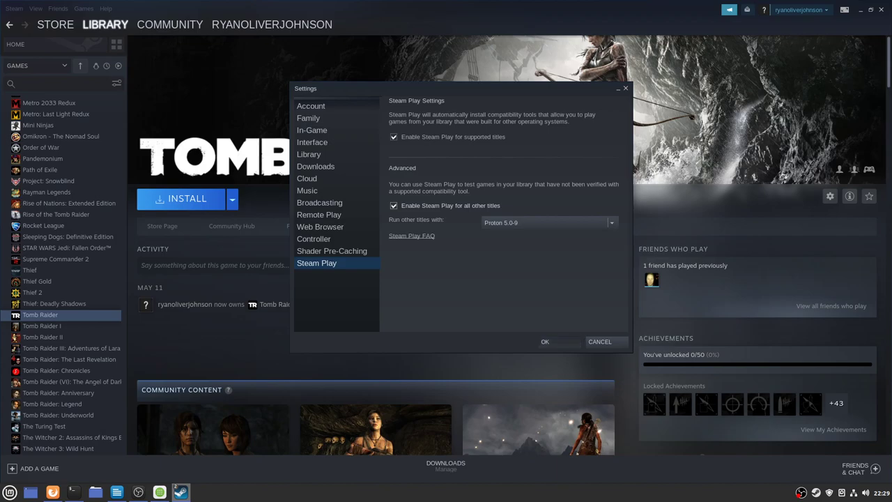
pyautogui.click(545, 342)
pyautogui.press('Return')
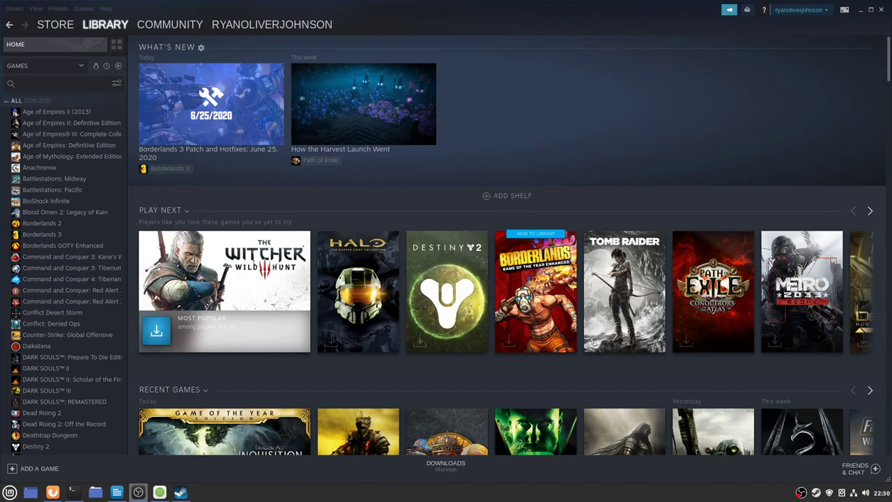
# Check install availability for Anachronox, Age of Empires: Definitive Edition, Borderlands 3 and Command and Conquer: Red Alert 3 - Uprising
pyautogui.click(39, 167)
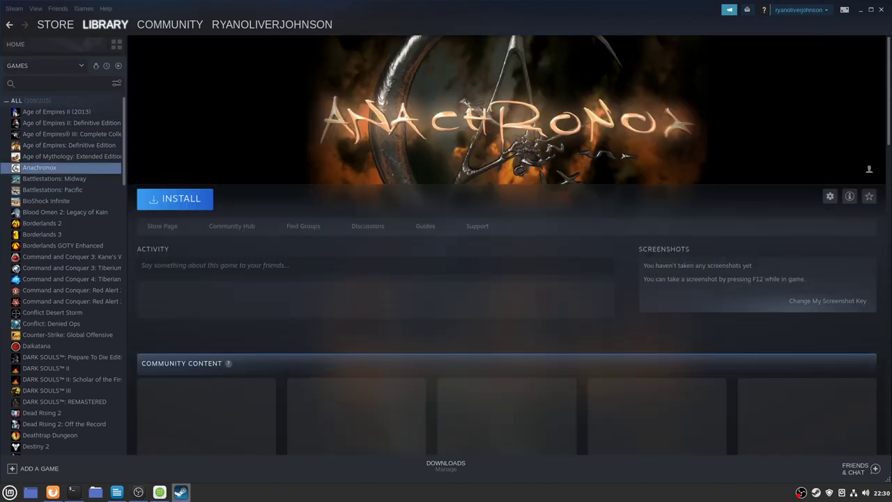
pyautogui.click(69, 145)
pyautogui.click(42, 234)
pyautogui.click(70, 301)
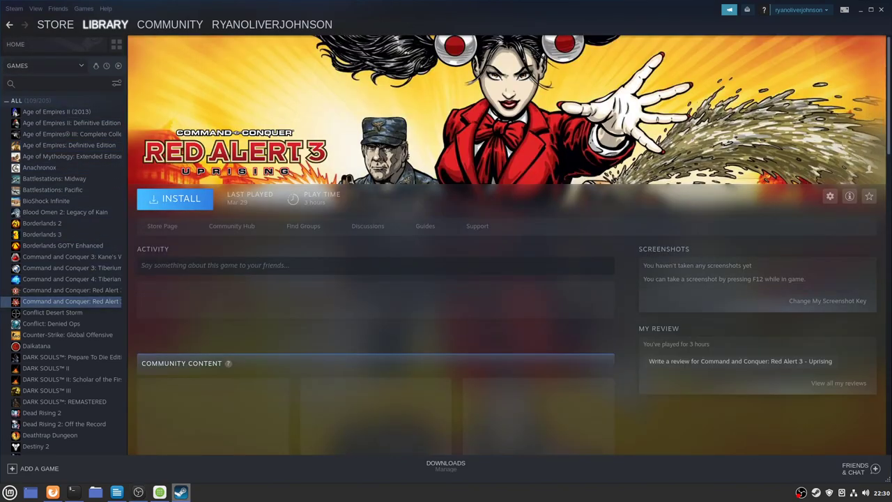
# Allow background processing of Vulkan shaders in Steam's Shader Pre-Caching settings and save the settings
pyautogui.click(14, 9)
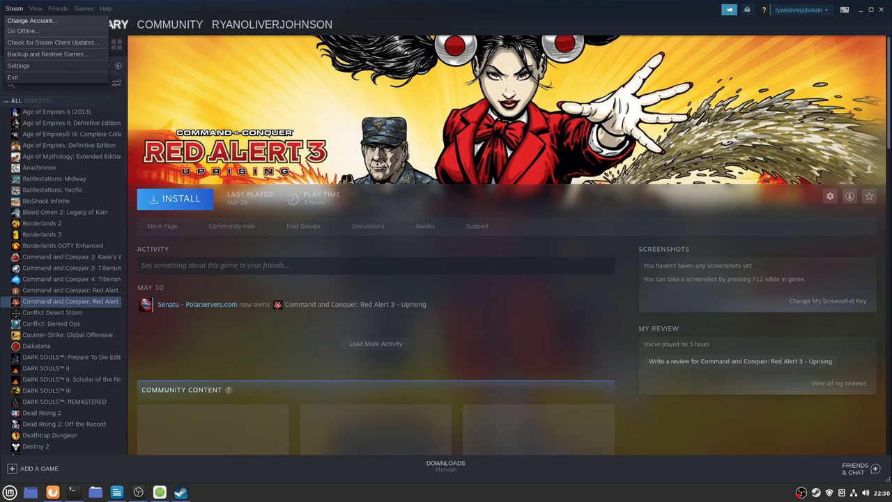
pyautogui.click(17, 66)
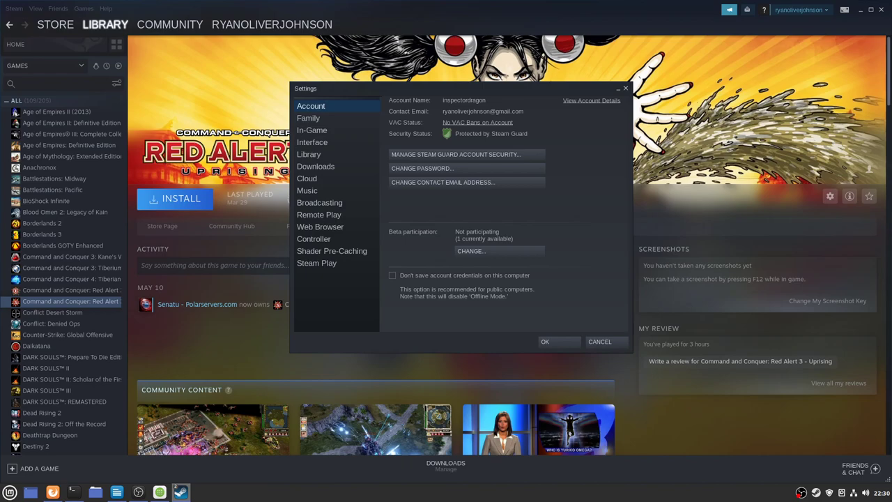
pyautogui.click(332, 251)
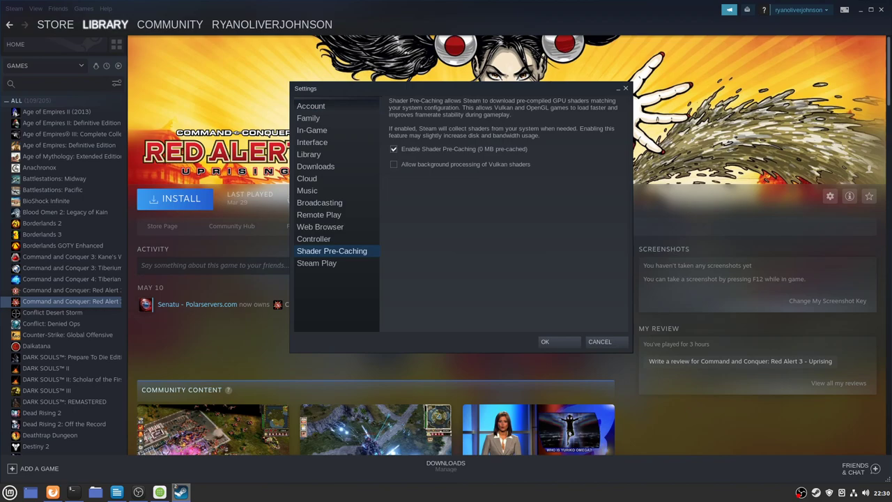
pyautogui.click(393, 164)
pyautogui.click(557, 342)
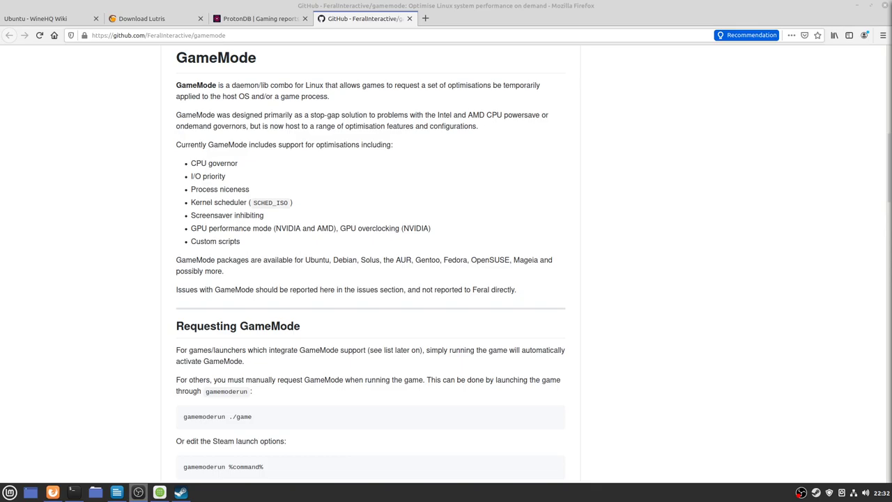
# Switch to Steam and set Borderlands 2's launch options to "gamemoderun %command%" in the game's properties
pyautogui.click(856, 5)
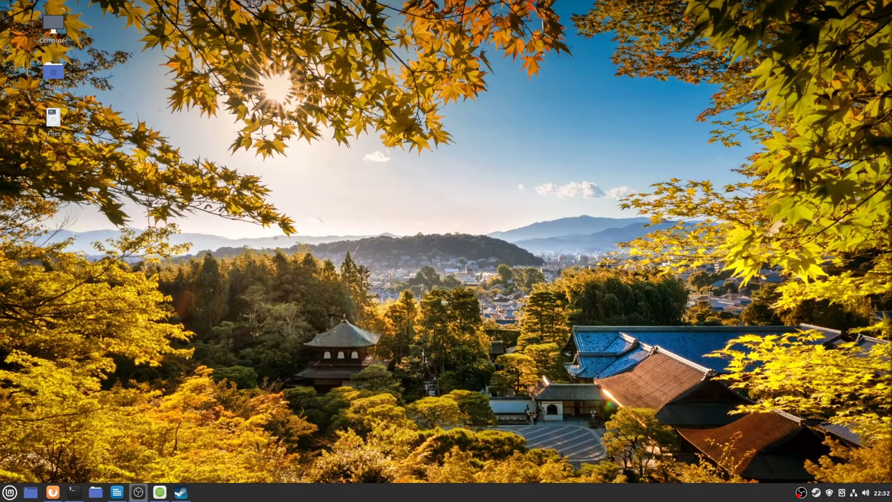
pyautogui.click(180, 492)
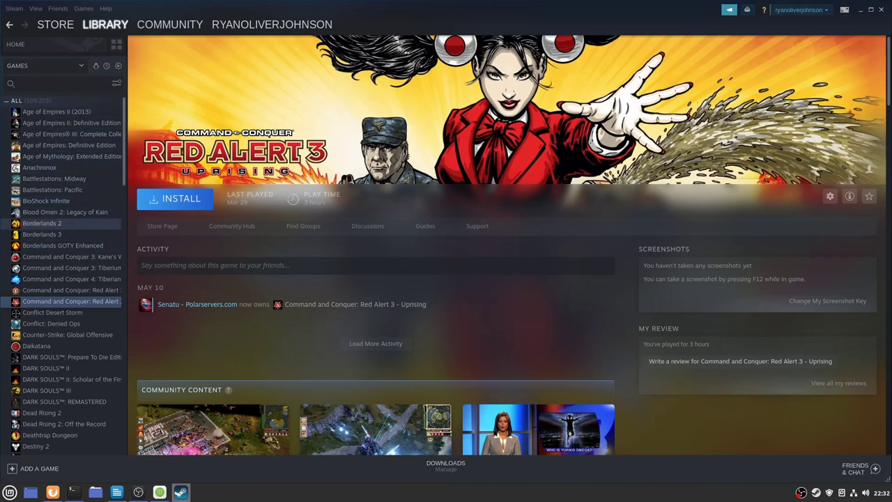
pyautogui.rightClick(52, 225)
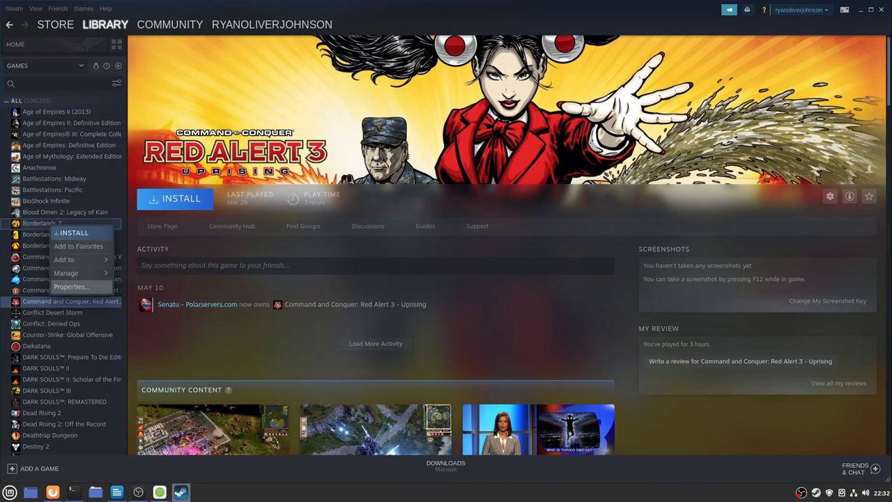
pyautogui.click(70, 286)
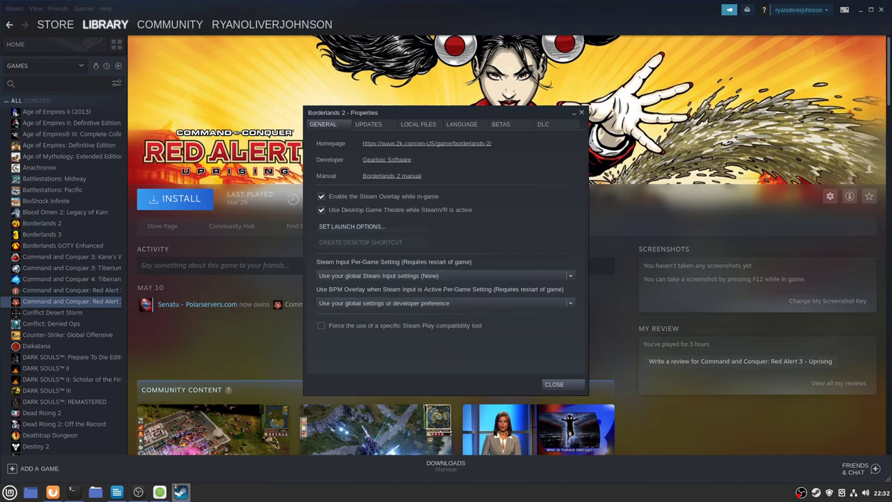
pyautogui.click(341, 227)
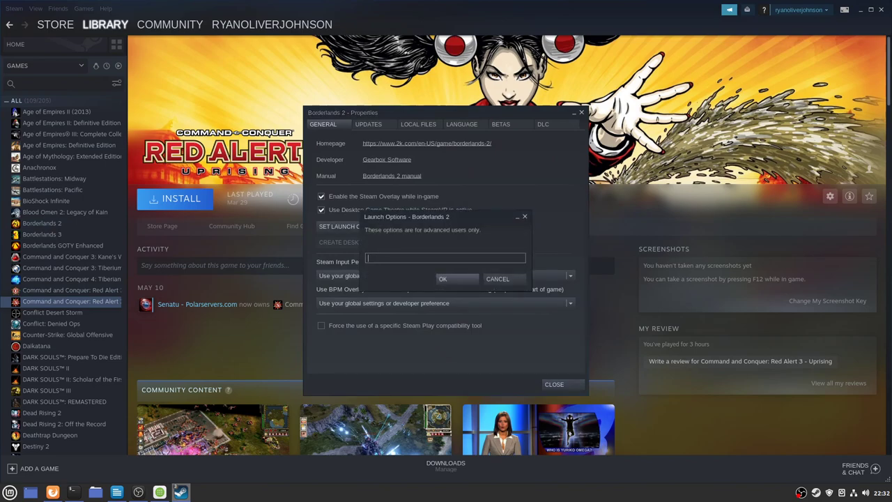
pyautogui.write('gamemoderun %command%')
pyautogui.press('Return')
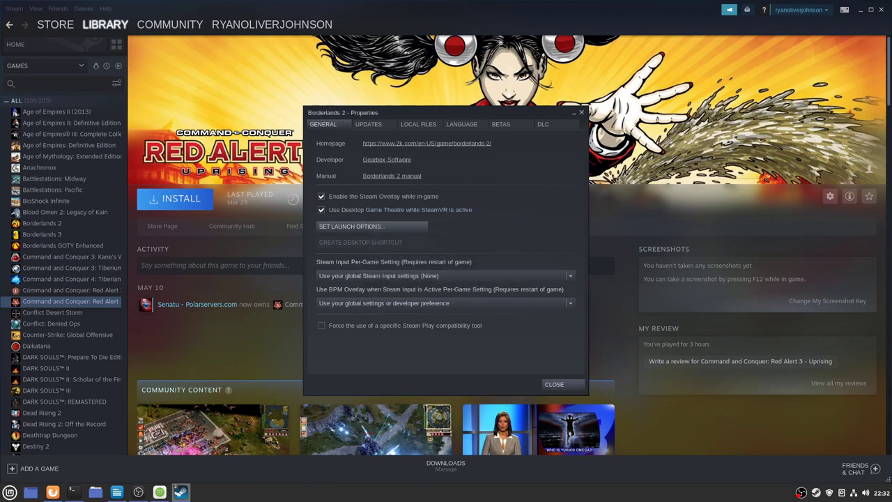
pyautogui.click(554, 383)
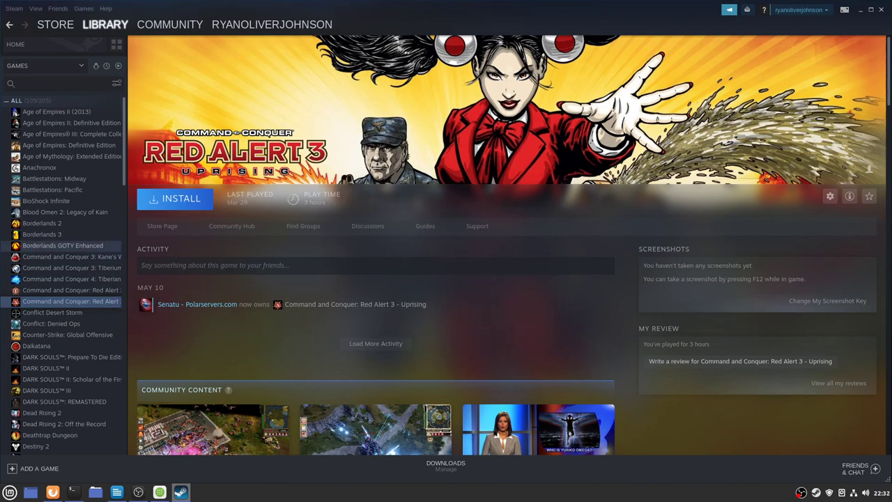
# Show the Borderlands 2 library page and check GameMode's status in the terminal with "gamemoded -s"
pyautogui.click(41, 223)
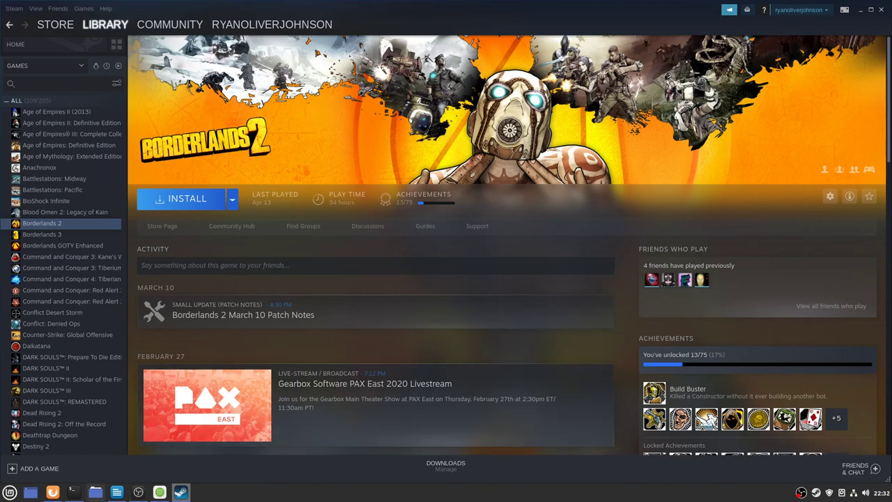
pyautogui.click(73, 492)
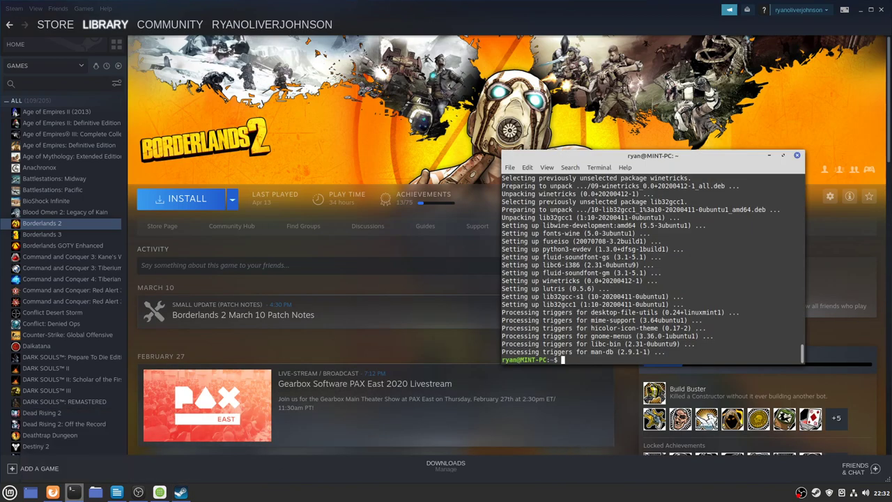
pyautogui.write('gamemoded -s')
pyautogui.press('Return')
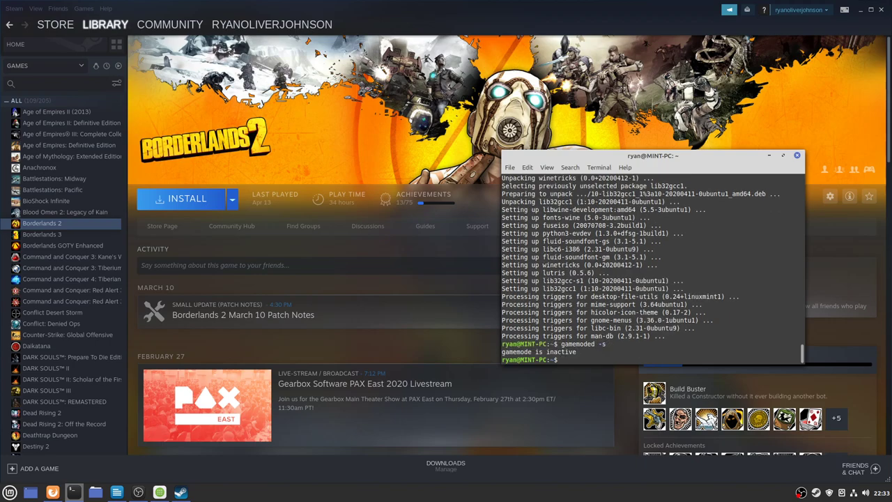
pyautogui.moveTo(669, 156); pyautogui.dragTo(508, 61)
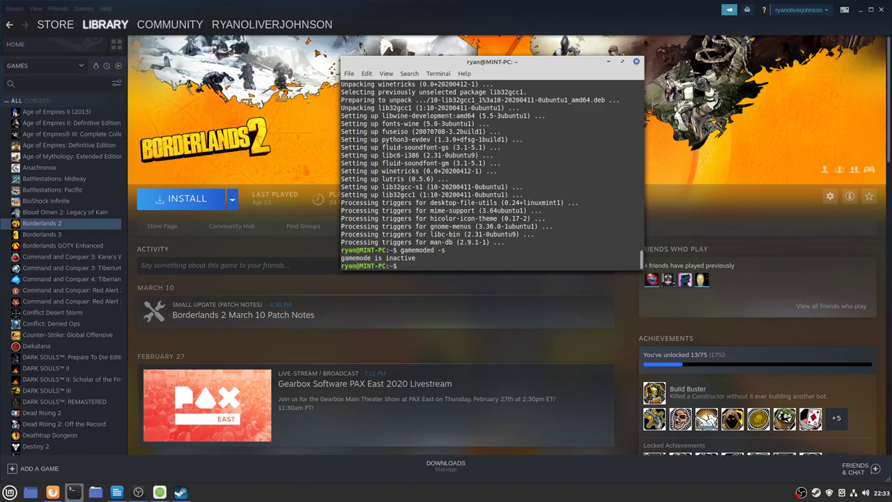
pyautogui.click(608, 62)
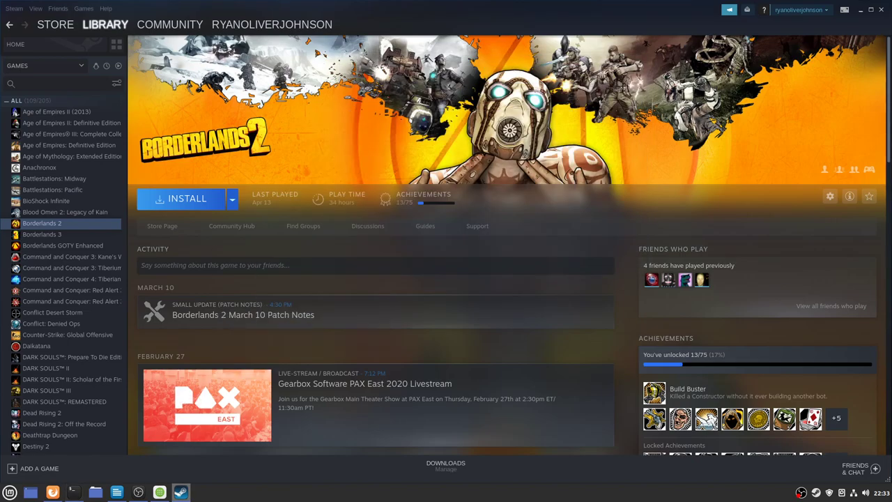
# Launch Lutris from the desktop and dismiss its donation message so that it is not displayed again
pyautogui.press('super+d')
pyautogui.press('super')
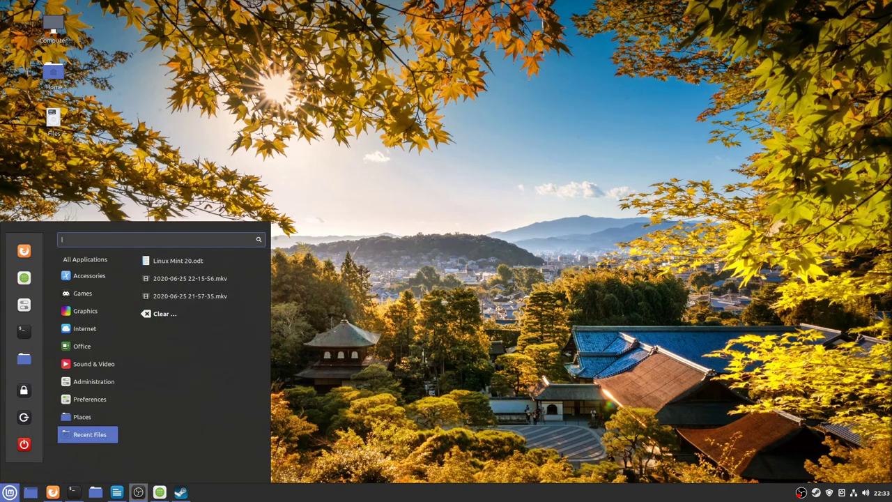
pyautogui.press('Right')
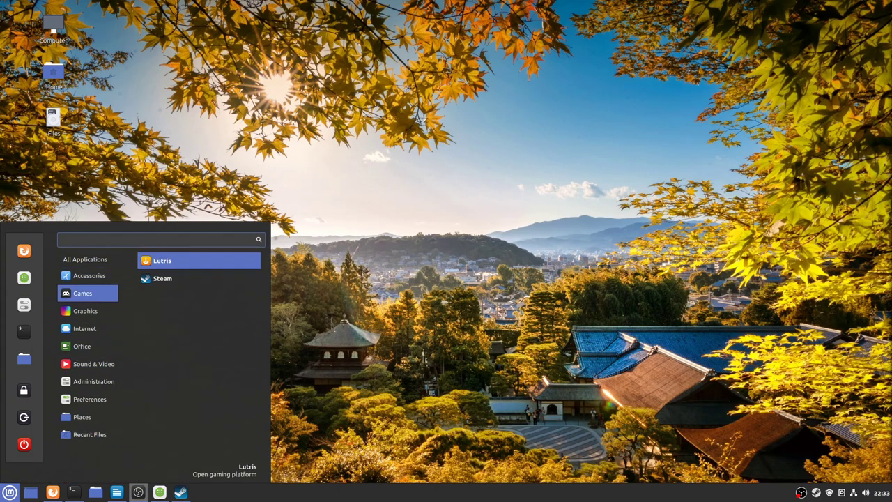
pyautogui.press('Return')
pyautogui.press('Tab')
pyautogui.press('Tab')
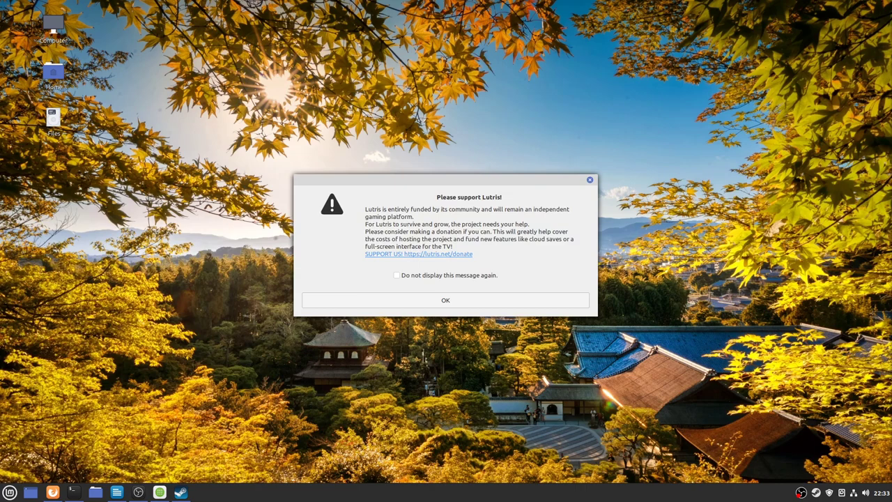
pyautogui.press('space')
pyautogui.press('Return')
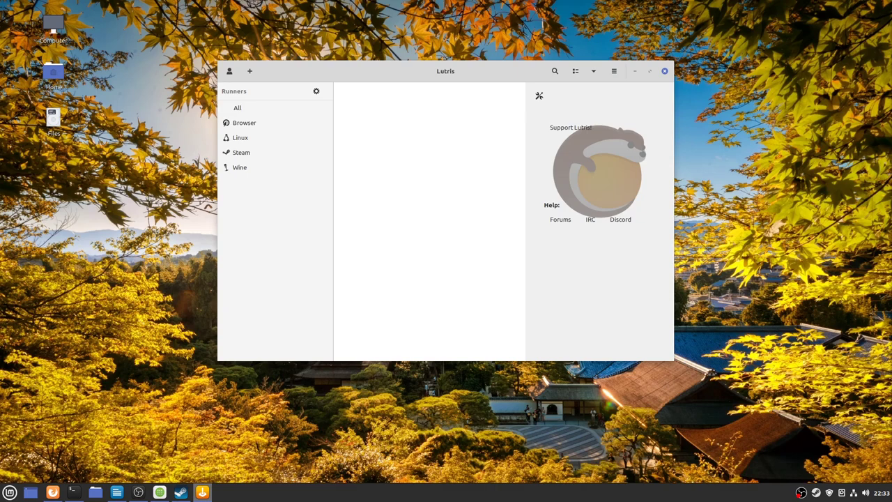
# Open the system options in the Lutris preferences and show the advanced options
pyautogui.click(614, 70)
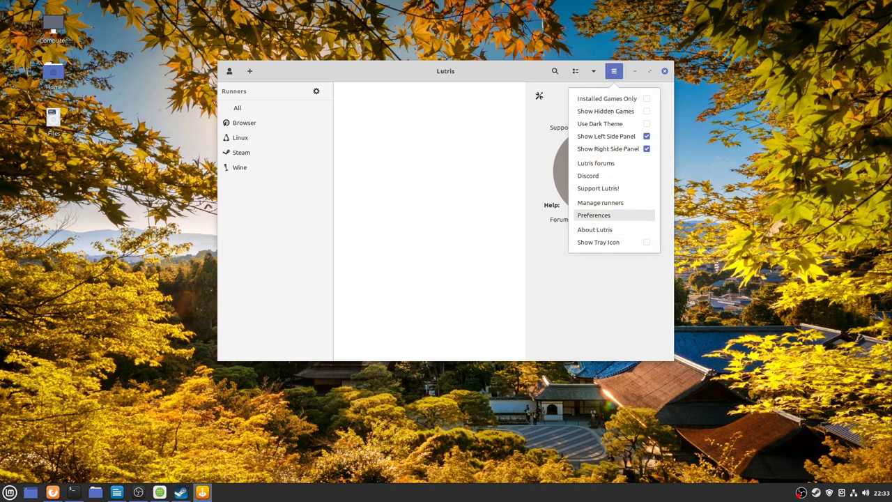
pyautogui.click(594, 215)
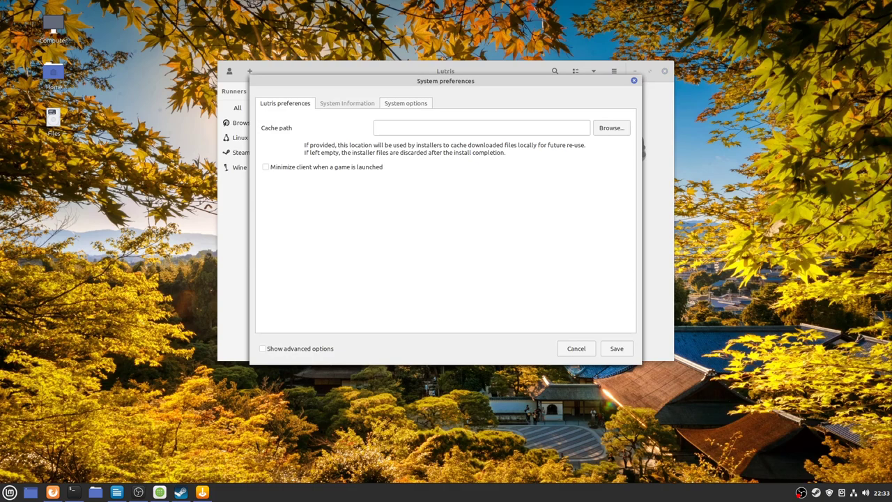
pyautogui.click(406, 103)
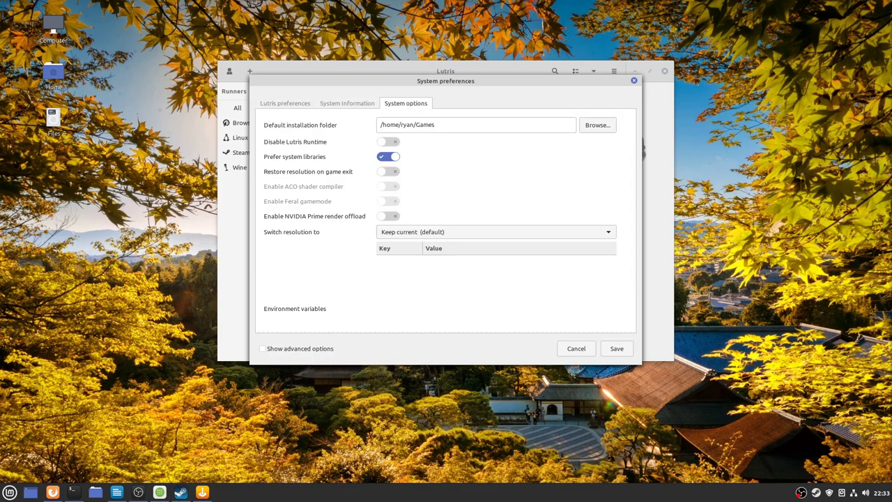
pyautogui.click(262, 348)
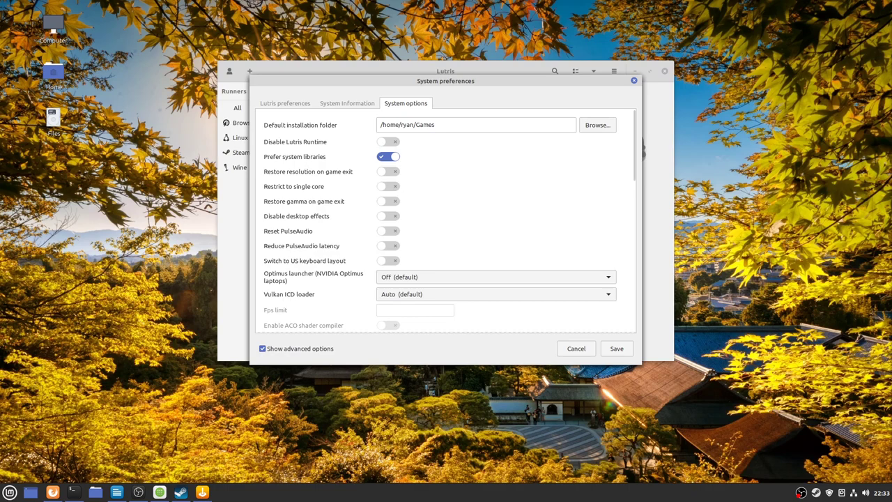
pyautogui.scroll(-5, 448, 219)
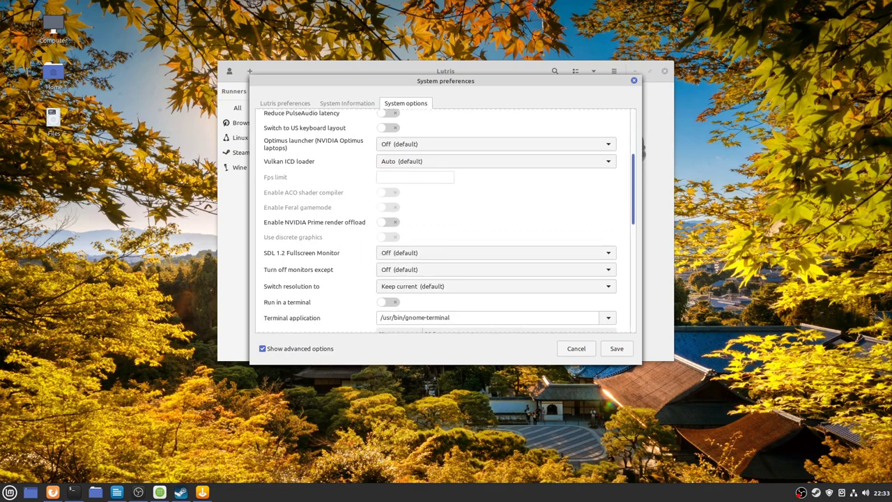
pyautogui.scroll(-7, 449, 220)
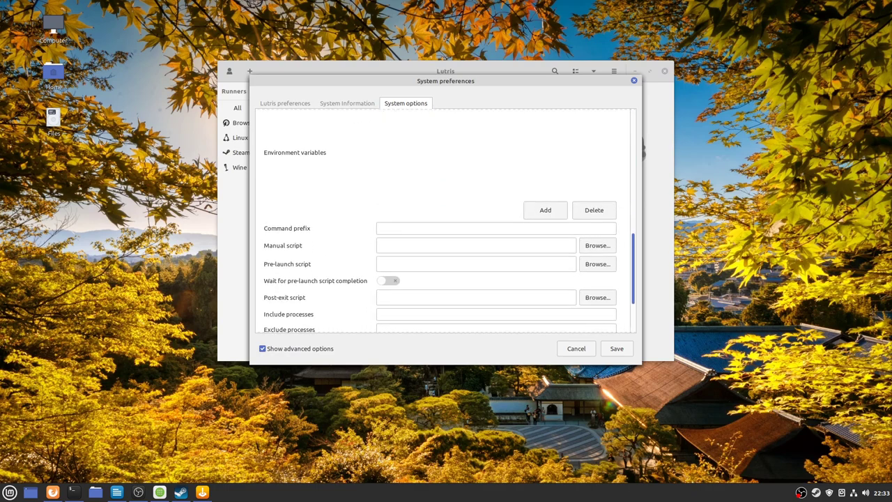
# Set the Lutris command prefix to "gamemoderun", save the preferences and quit Lutris
pyautogui.click(449, 228)
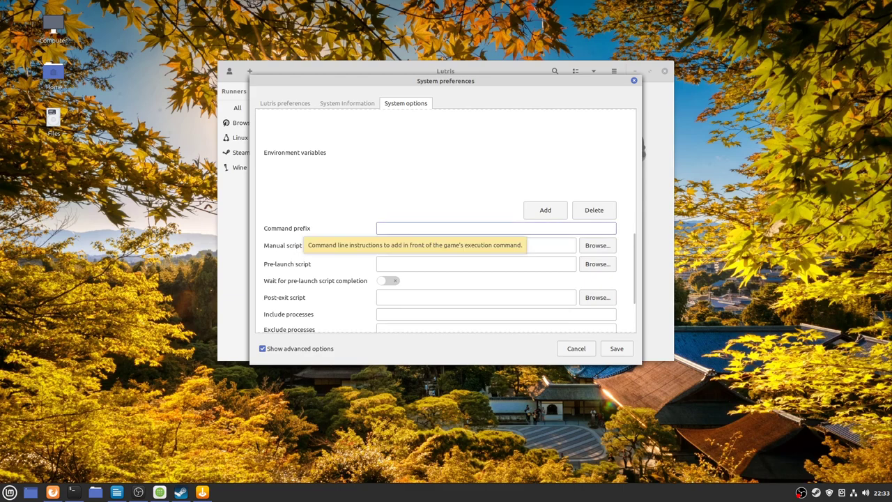
pyautogui.write('gamemo')
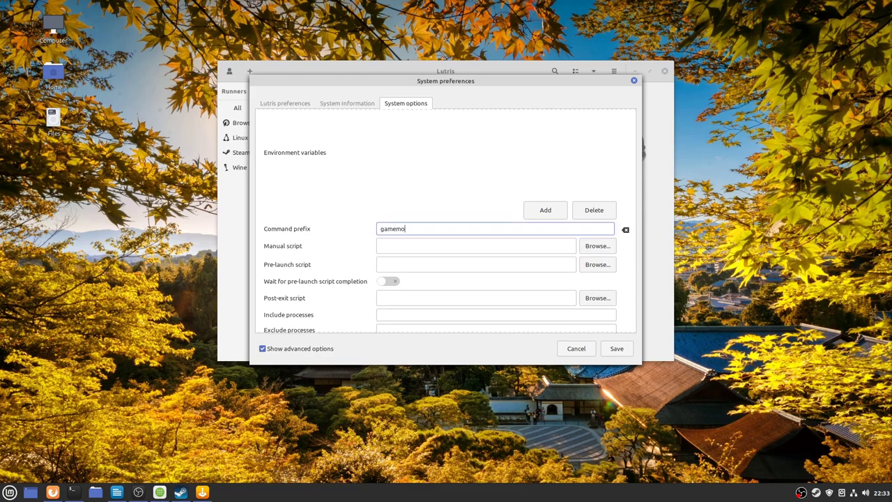
pyautogui.write('derun')
pyautogui.scroll(8, 446, 221)
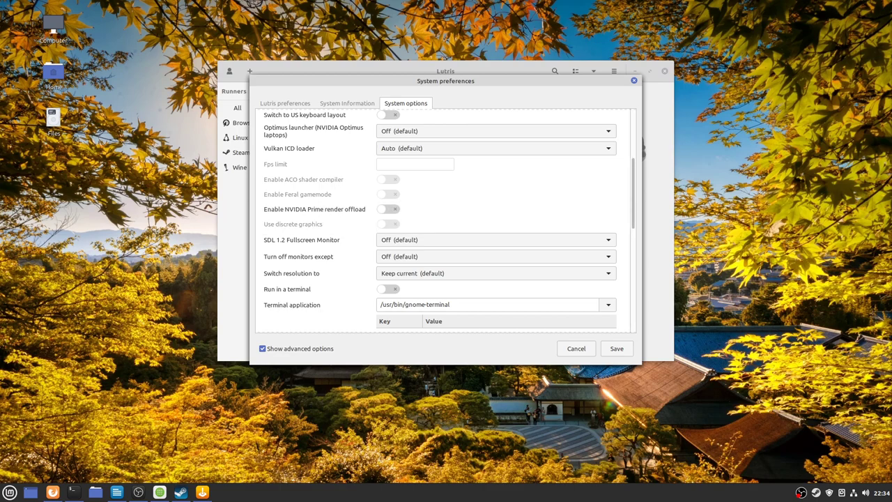
pyautogui.scroll(-10, 449, 223)
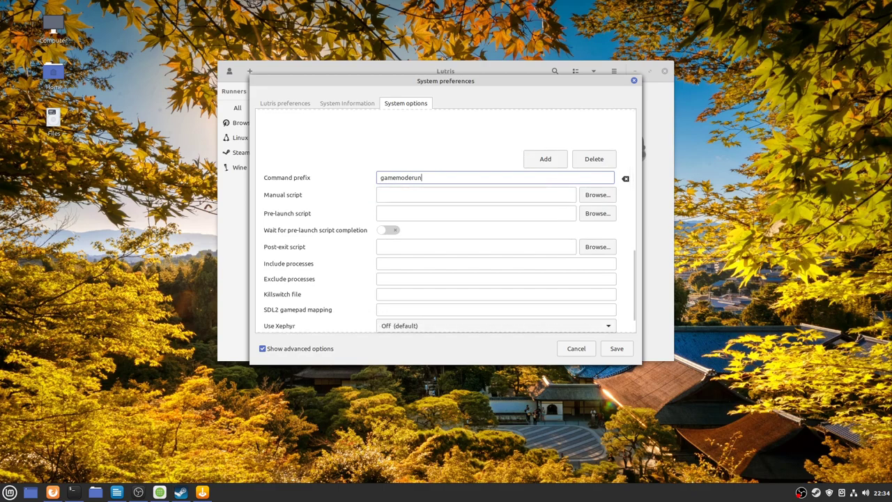
pyautogui.click(616, 348)
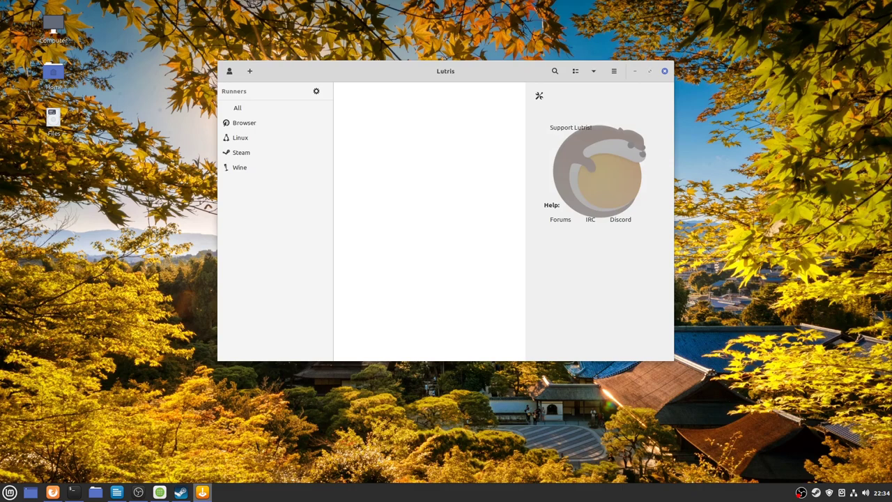
pyautogui.hotkey('ctrl', 'q')
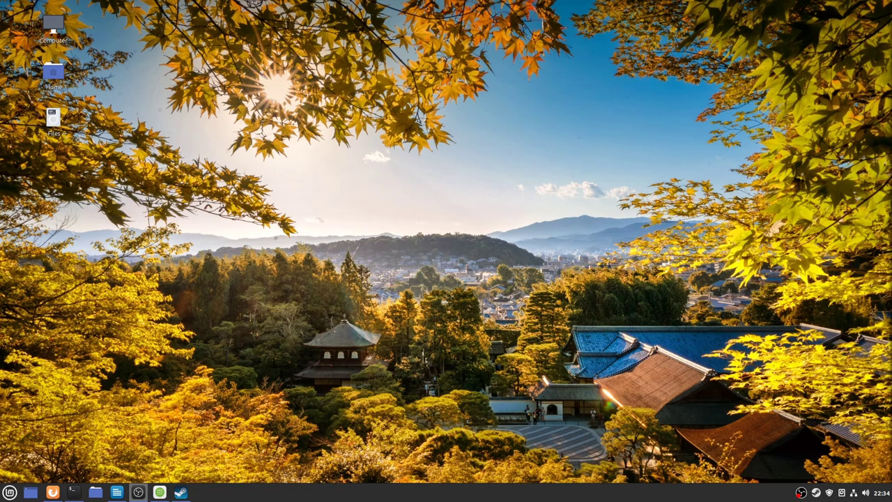
pyautogui.hotkey('ctrl', 'f')
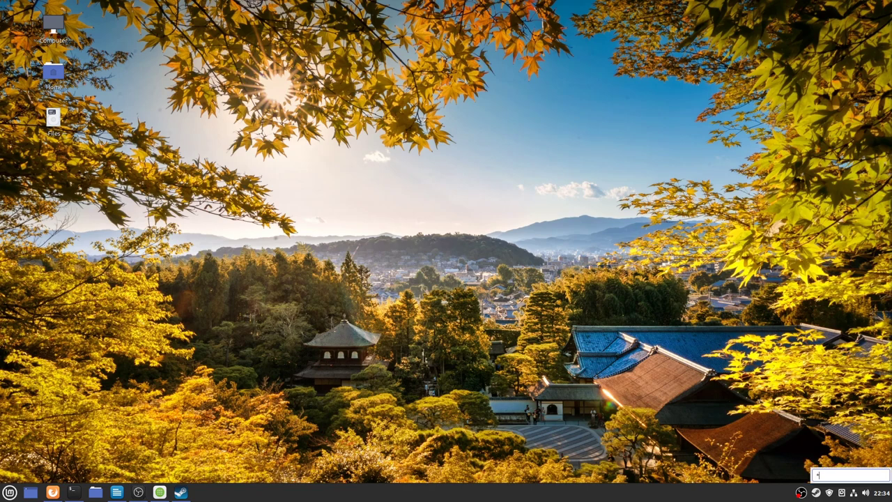